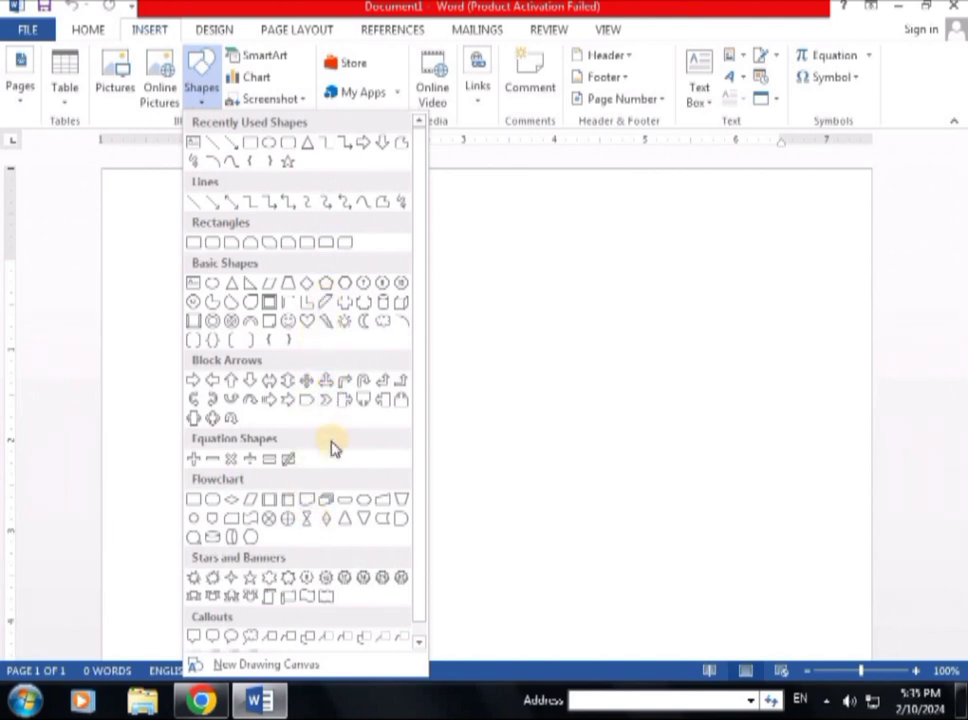
Step: Pick the Rounded Rectangle from Recently Used Shapes in the Shapes gallery
scroll(300, 604, down, 1)
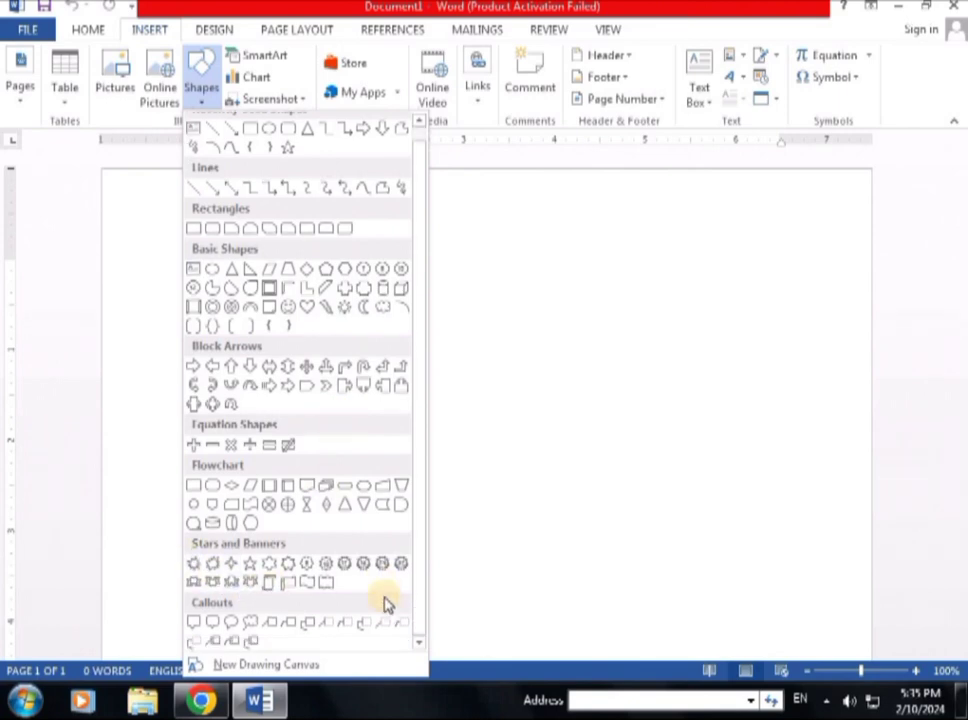
scroll(400, 600, up, 1)
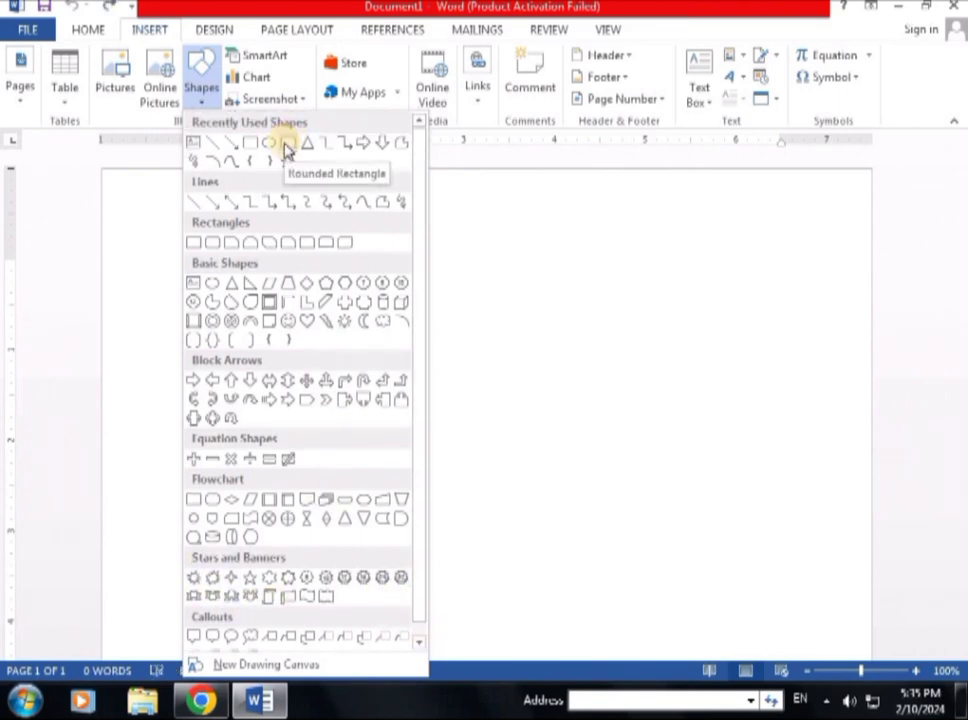
click(287, 145)
Step: Draw a 2.14" by 3.98" rounded rectangle in the page centre and show its Edit Shape options
mouse_move(314, 290)
mouse_down()
mouse_move(430, 469)
mouse_move(675, 482)
mouse_up()
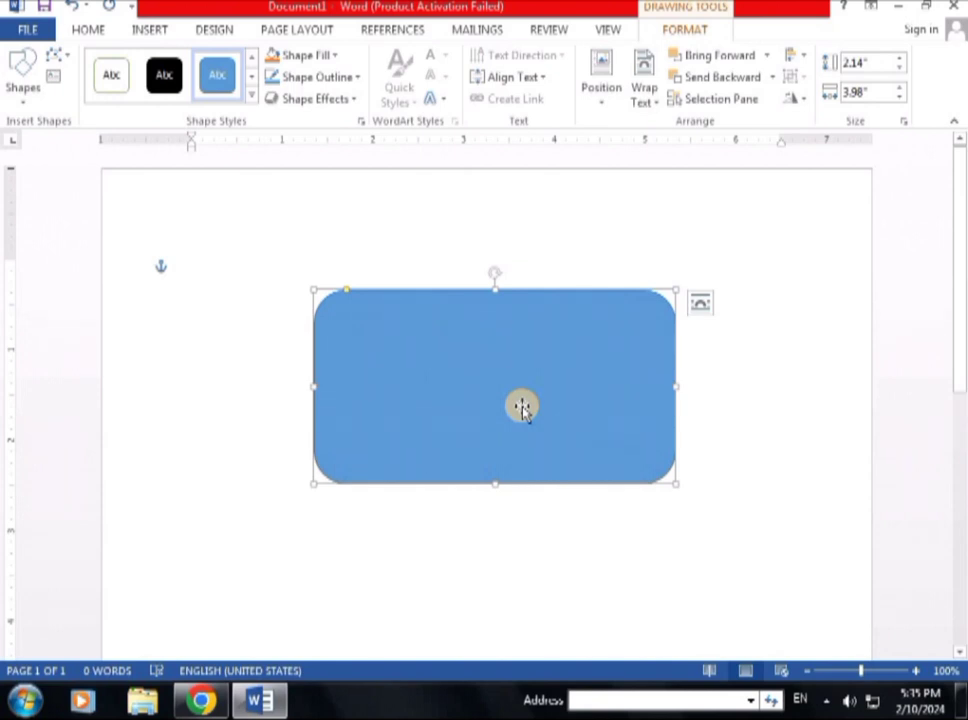
click(20, 100)
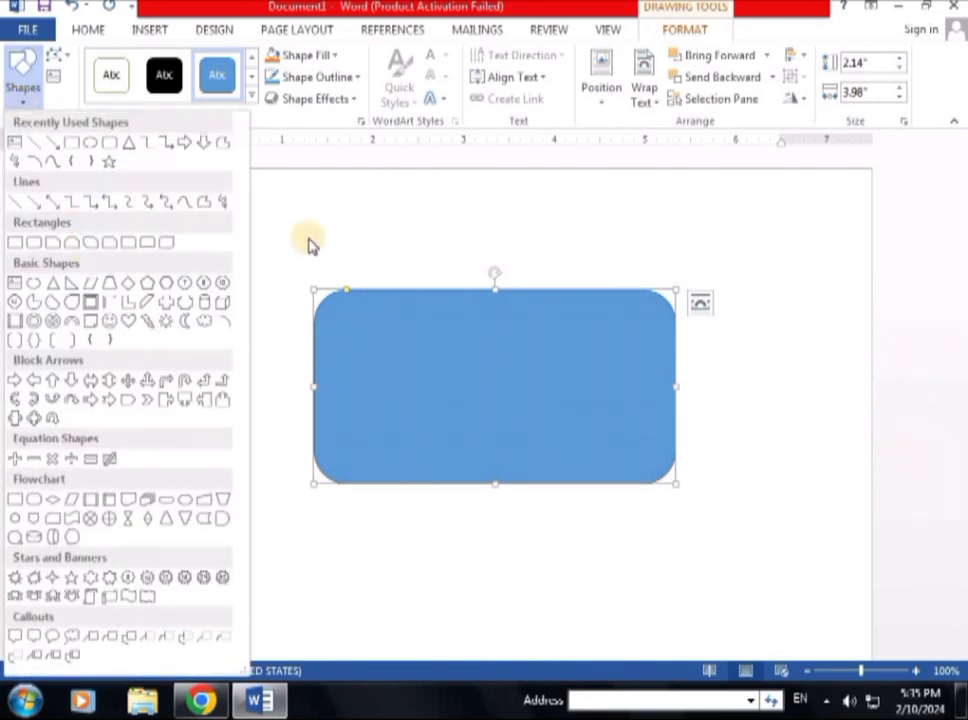
click(65, 60)
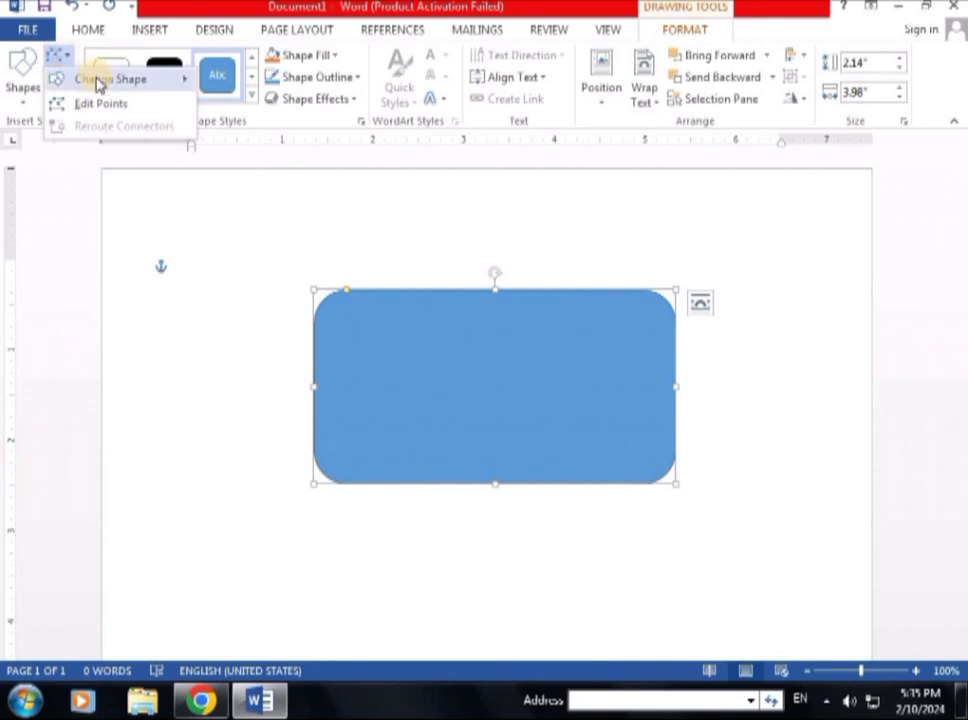
mouse_move(95, 80)
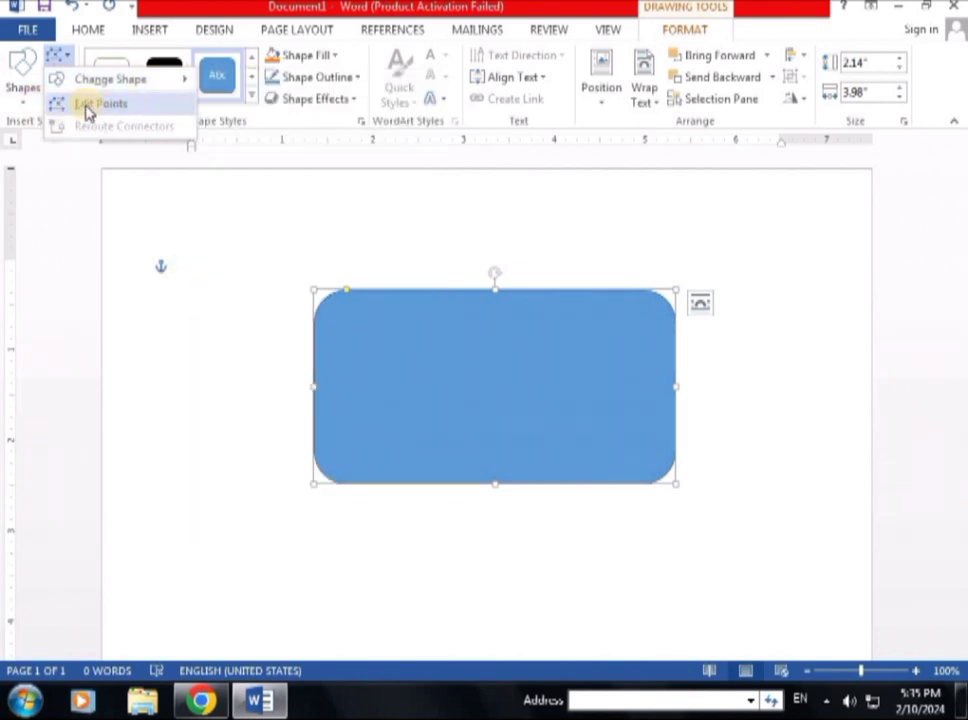
click(87, 112)
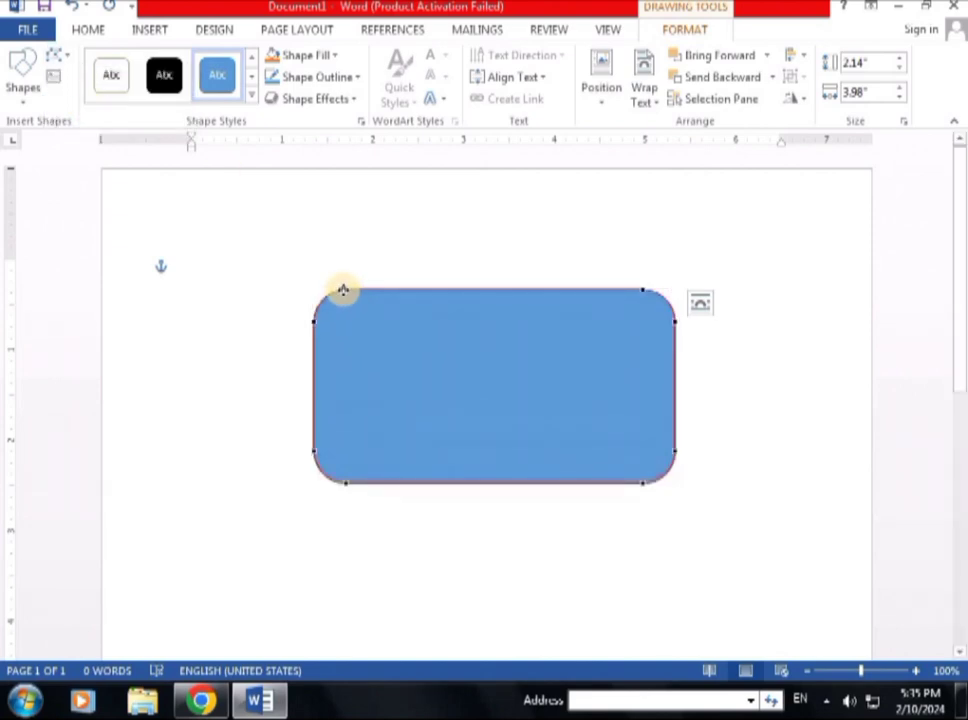
drag(343, 290, 449, 398)
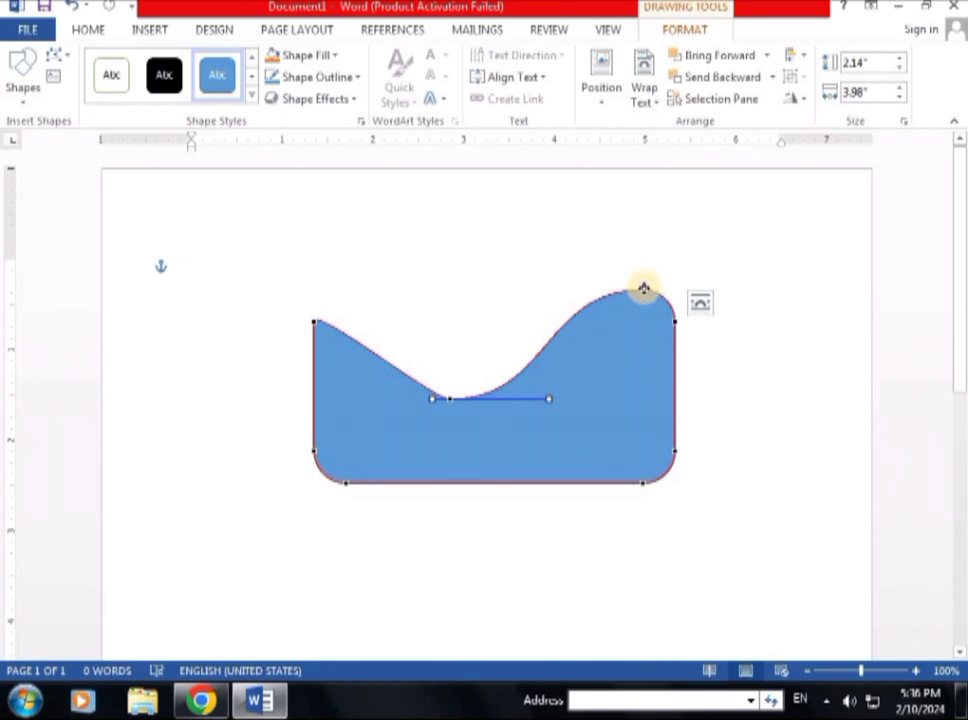
drag(644, 288, 672, 353)
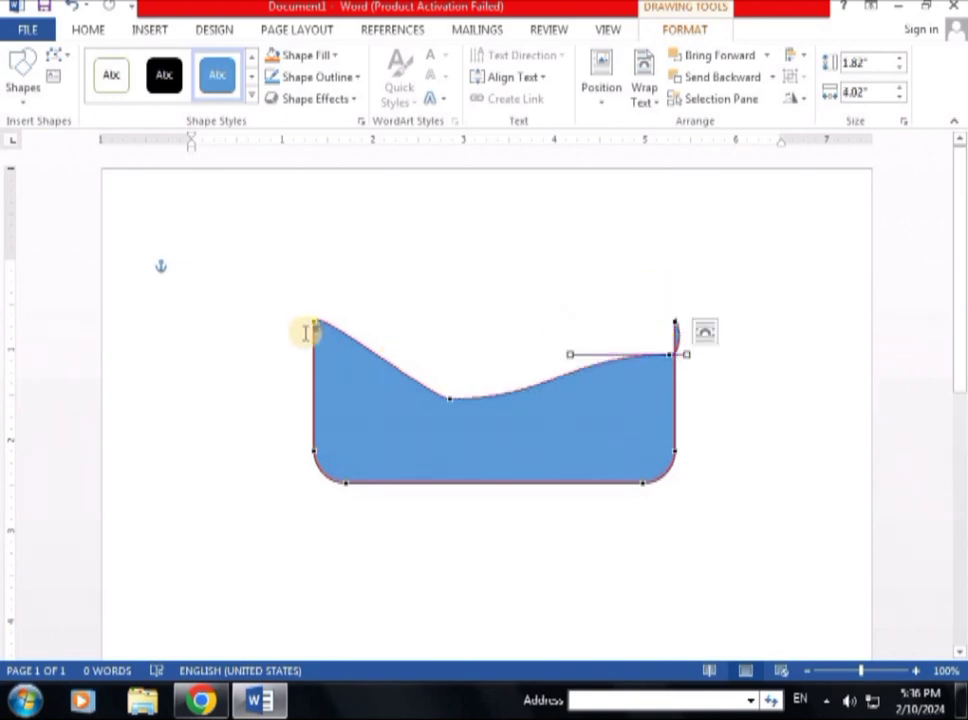
drag(314, 323, 290, 392)
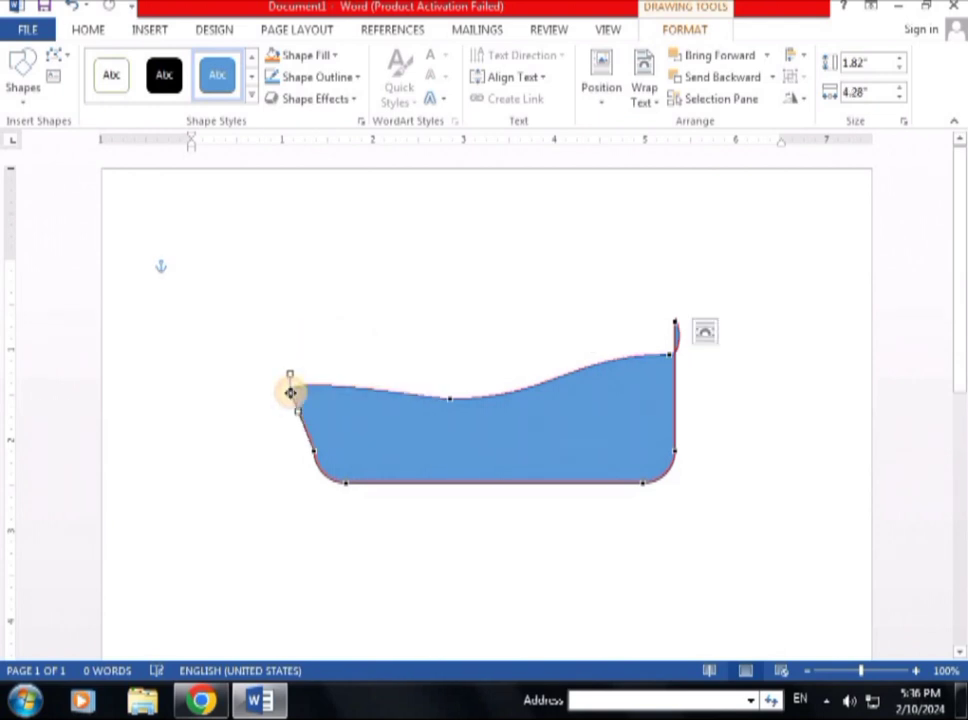
click(76, 8)
key(ctrl+y)
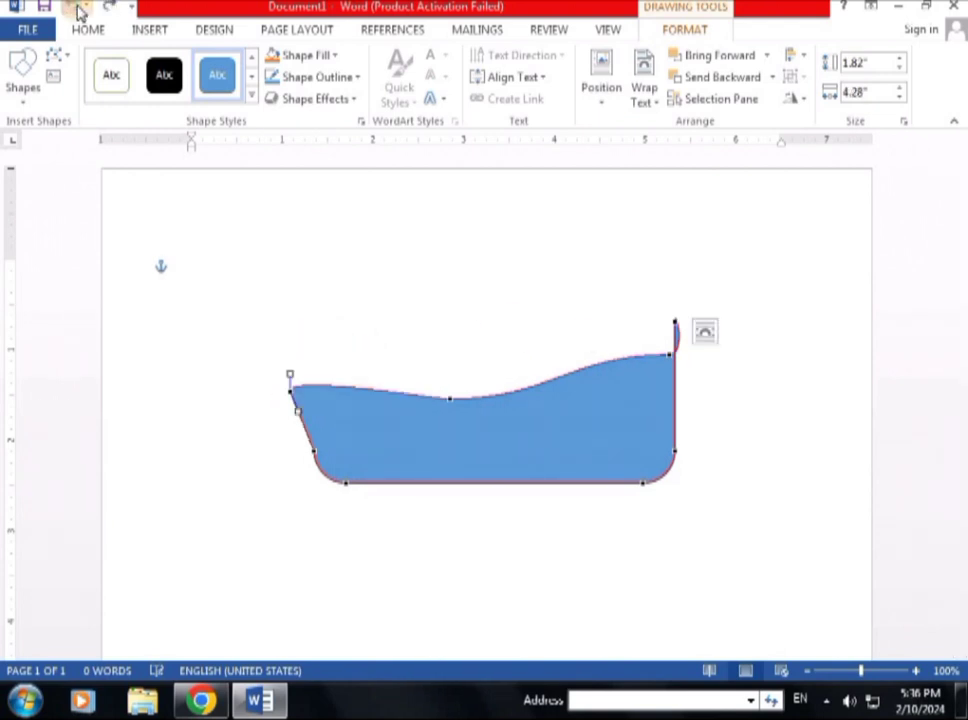
click(76, 8)
click(76, 8)
click(76, 8)
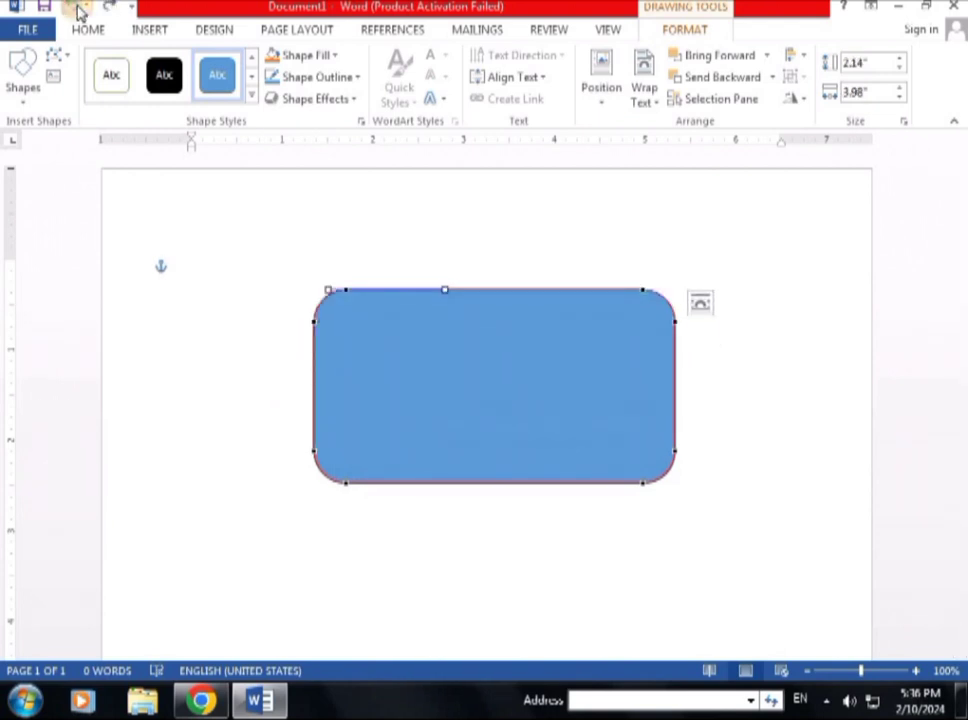
click(78, 9)
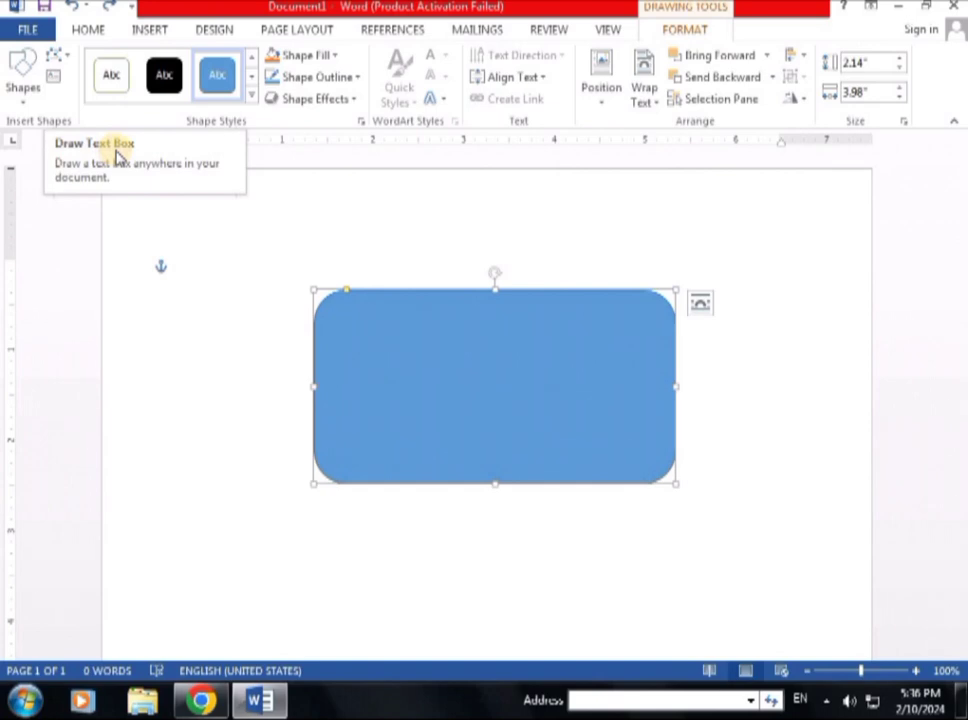
Step: Draw a text box inside the blue rectangle and start typing the name
click(56, 80)
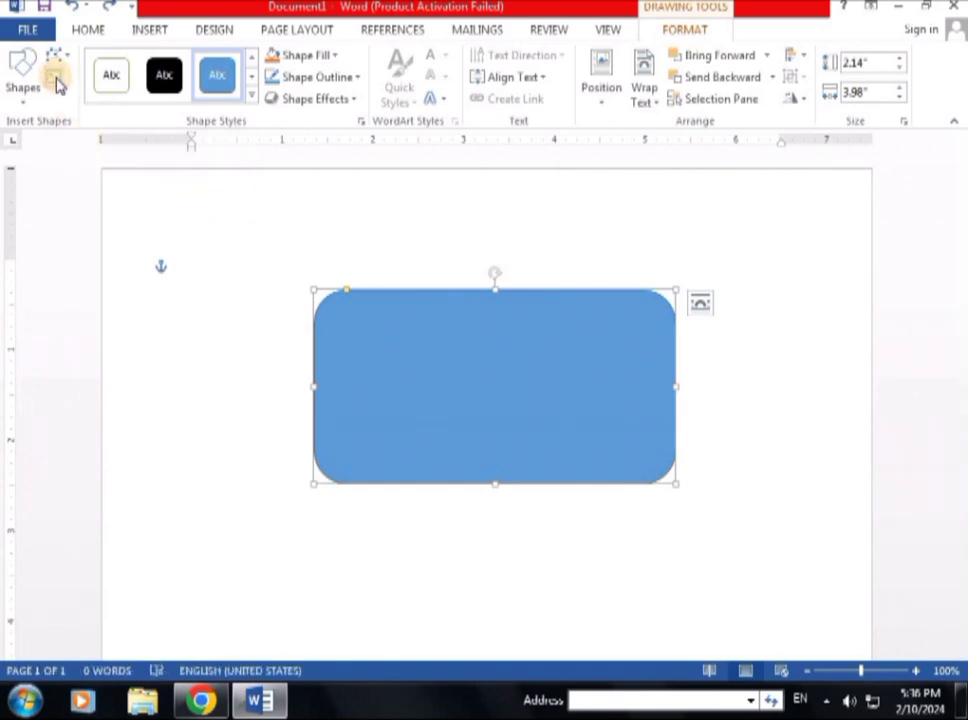
click(56, 84)
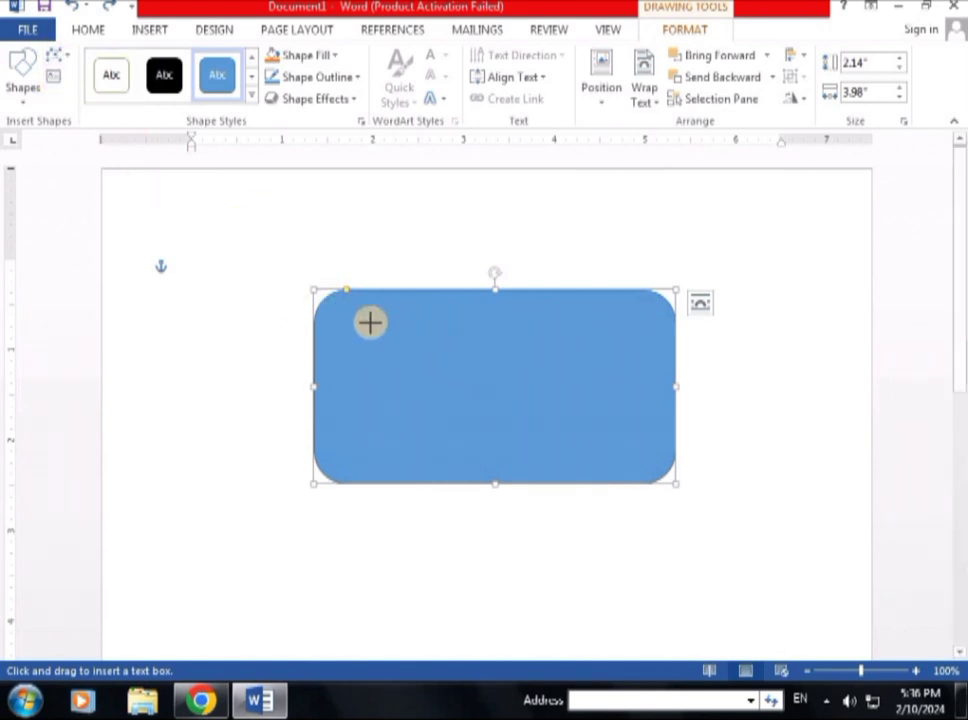
drag(372, 322, 559, 402)
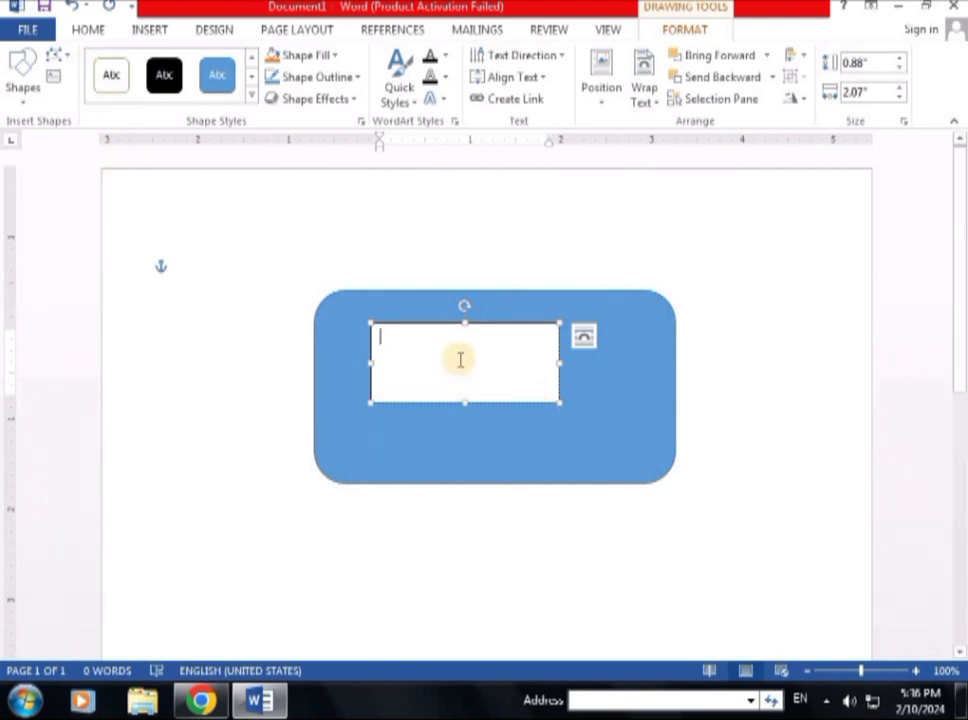
mouse_move(460, 317)
mouse_down()
mouse_move(521, 335)
mouse_move(443, 300)
mouse_move(455, 300)
mouse_up()
click(492, 369)
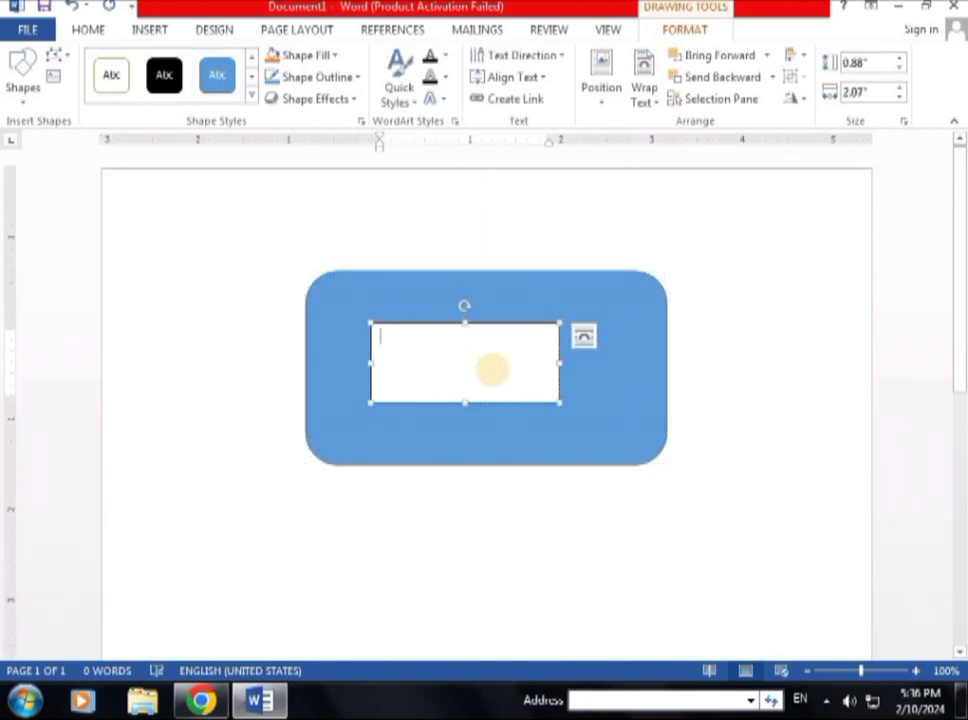
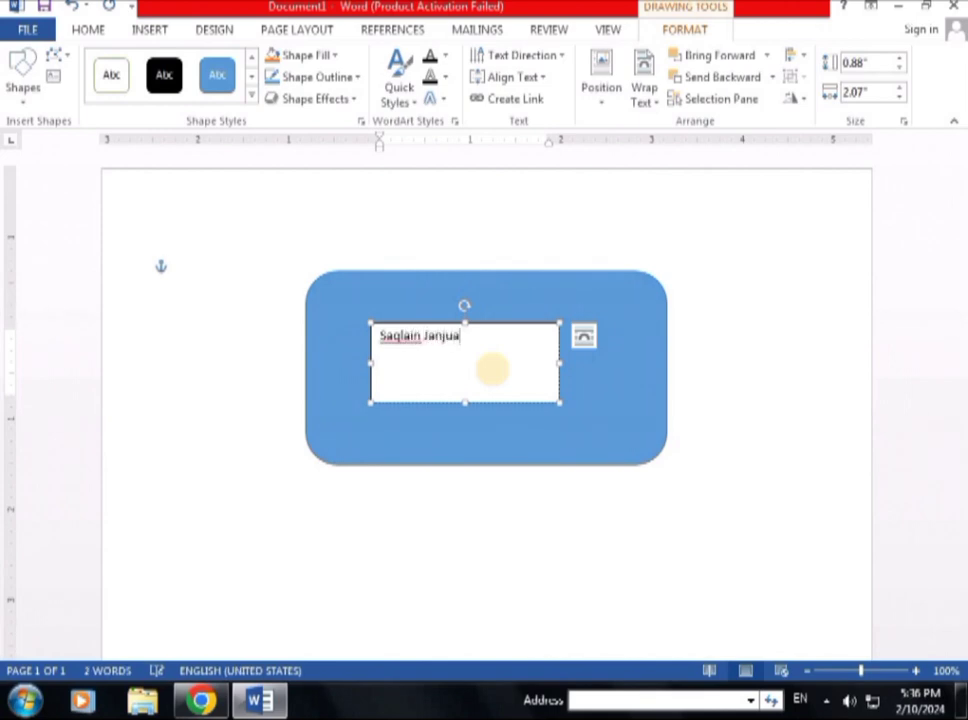
Step: Move the rectangle lower and left, then clear and delete the text box
drag(505, 276, 568, 176)
drag(624, 335, 473, 527)
click(480, 372)
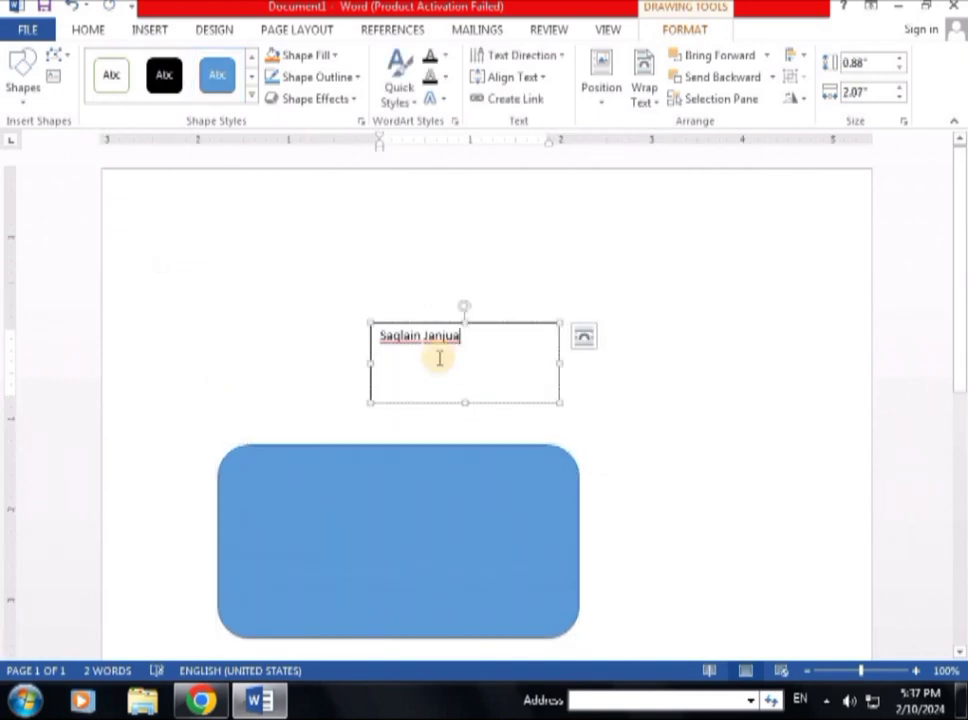
key(ctrl+a)
key(Delete)
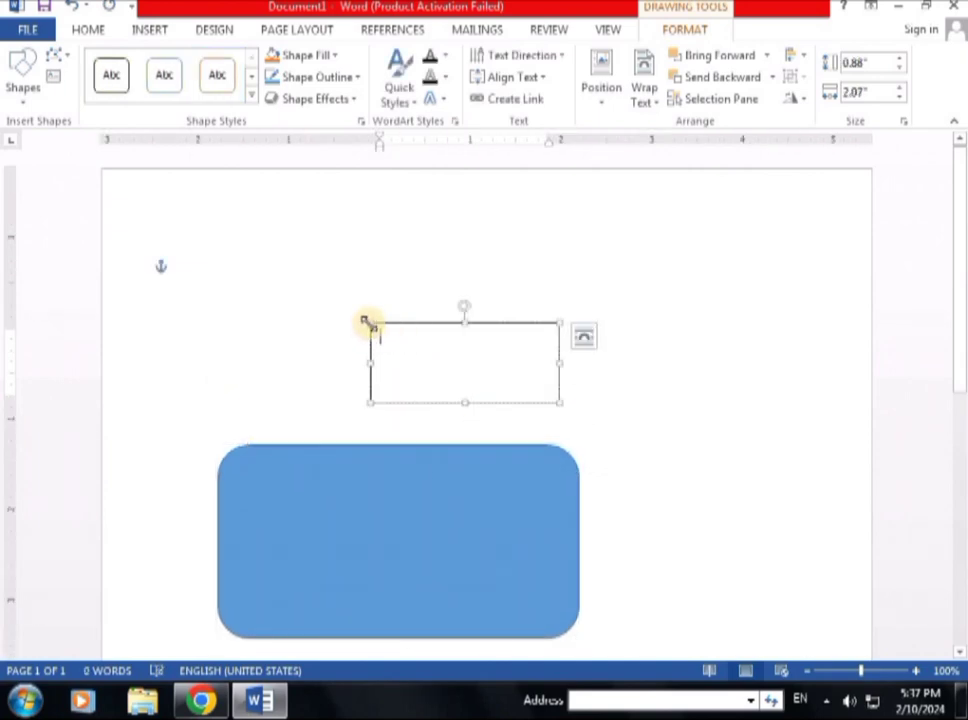
click(368, 323)
key(Delete)
click(364, 558)
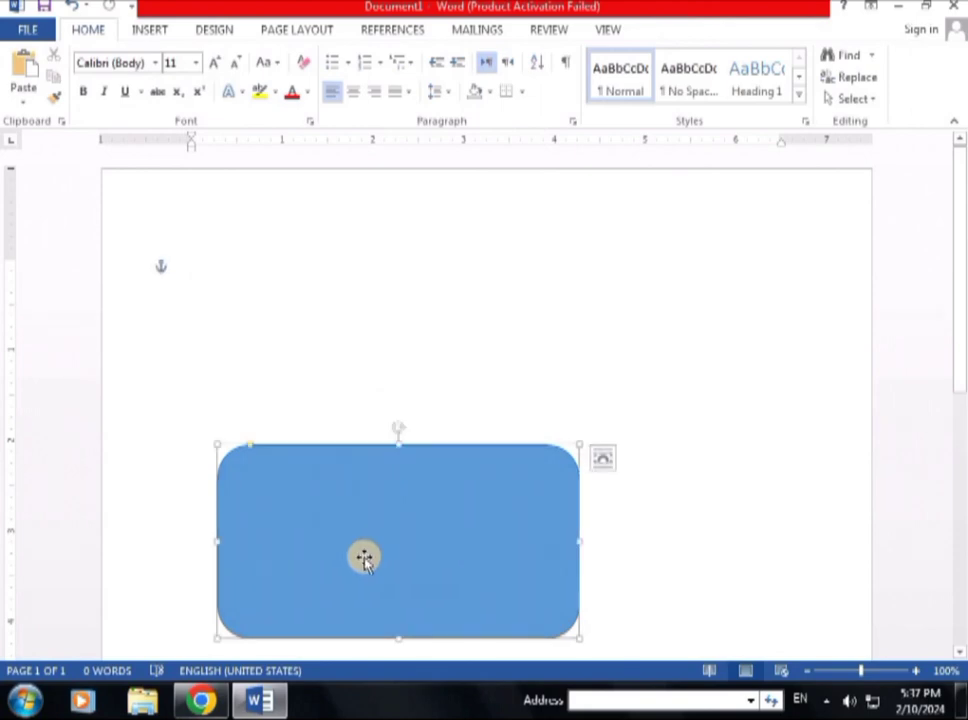
Step: Move the rectangle back to the page centre and give it the Subtle Effect Black style with a dark grey theme fill
drag(364, 558, 465, 430)
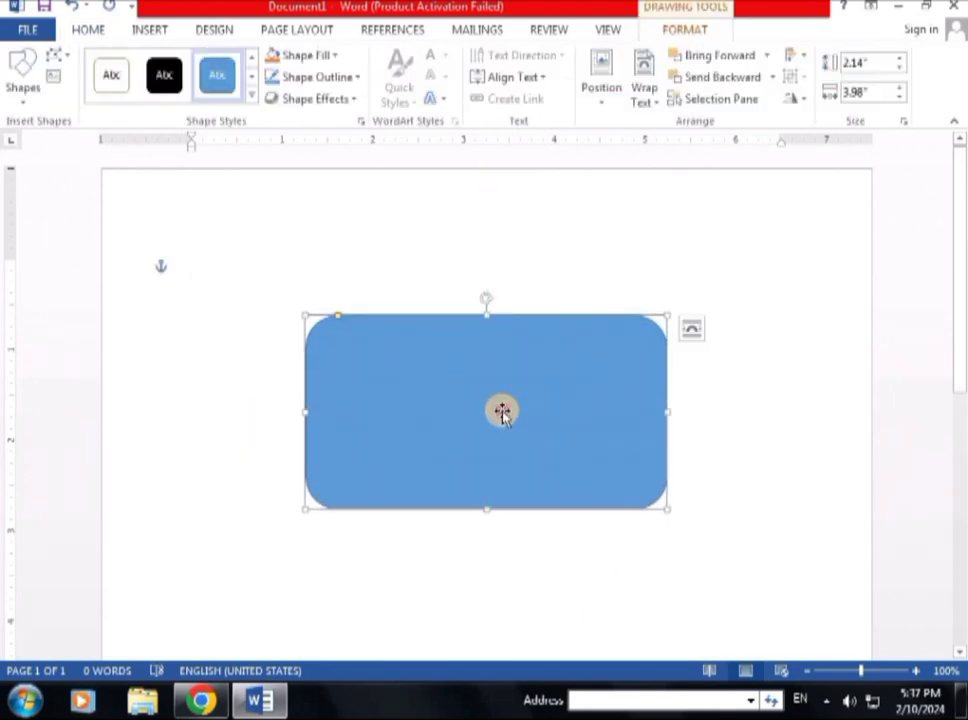
click(251, 96)
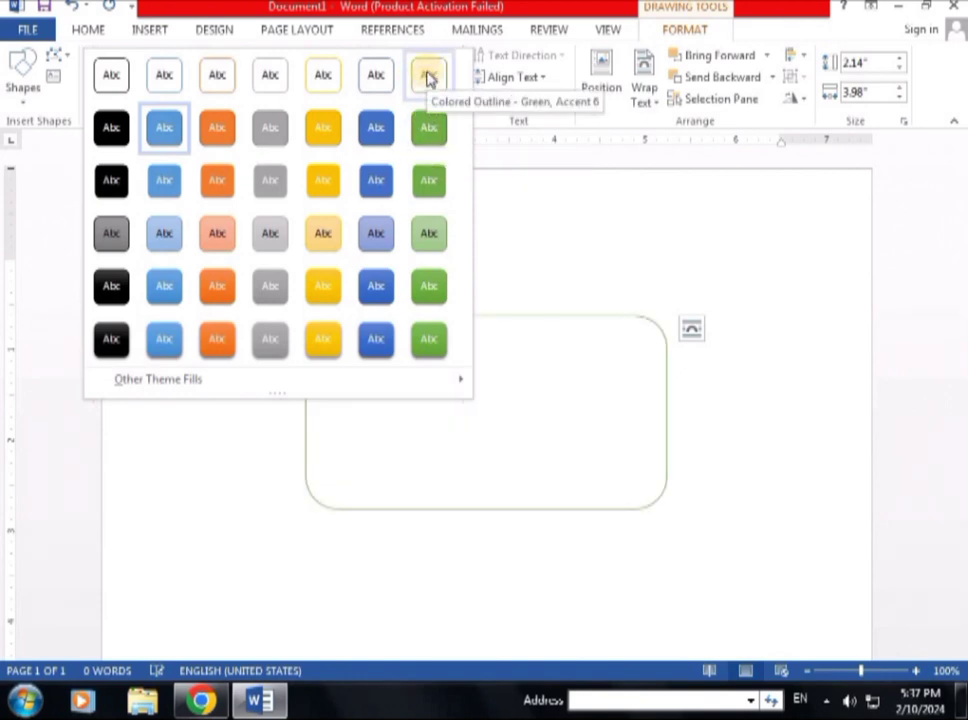
click(111, 233)
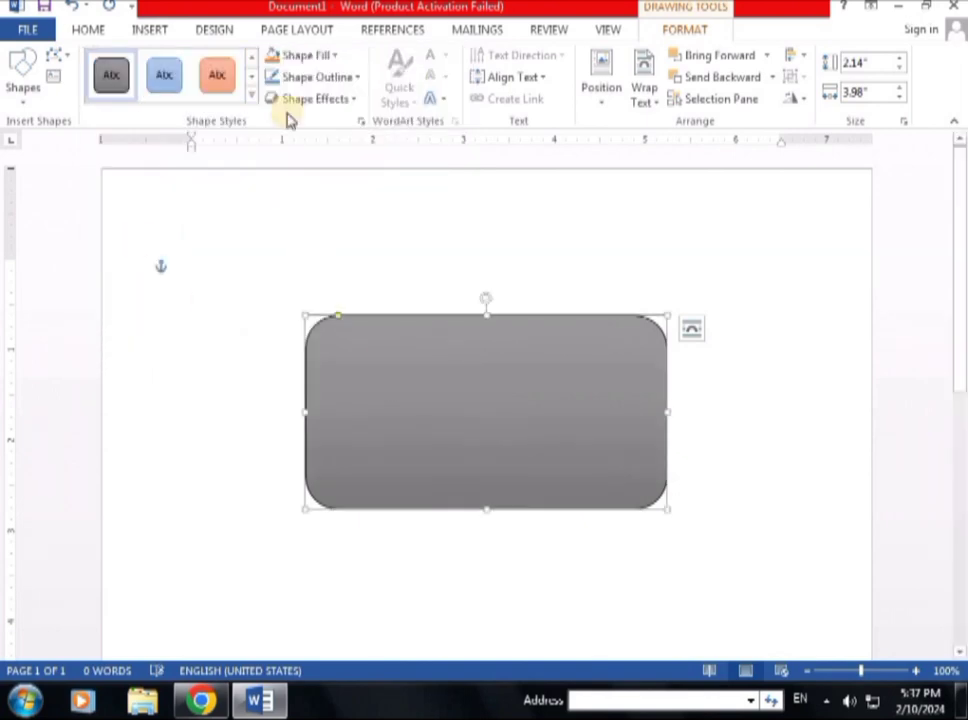
click(253, 97)
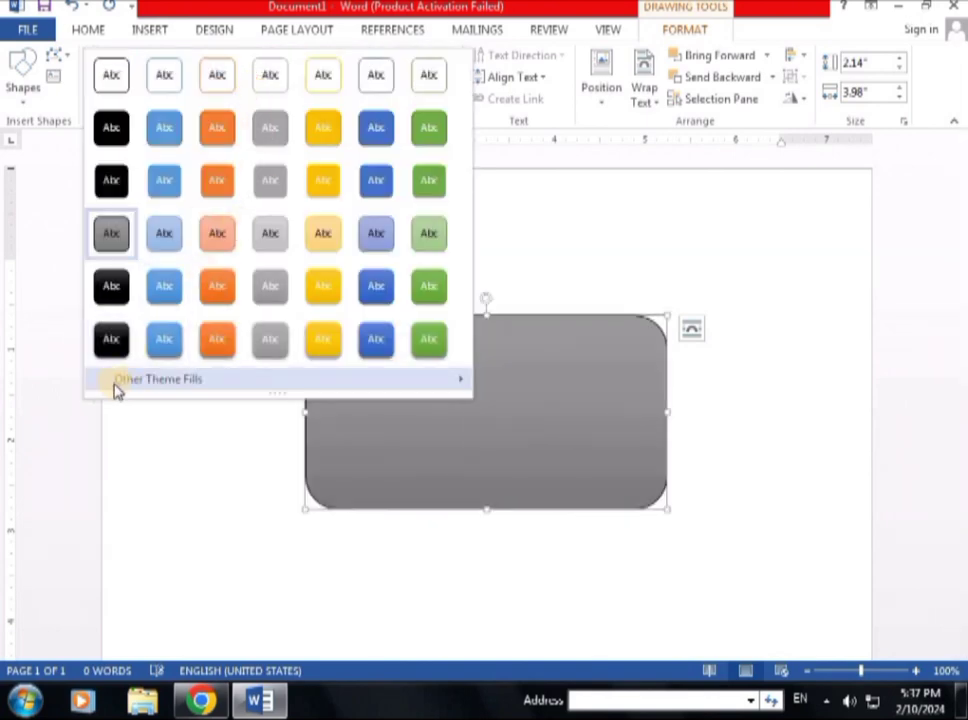
mouse_move(163, 388)
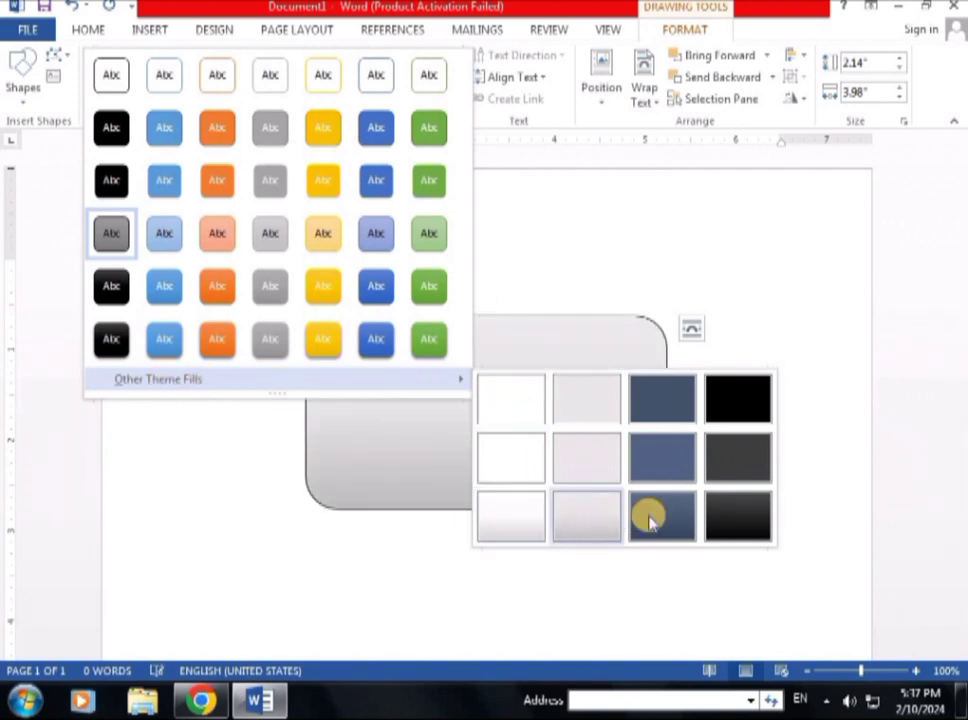
click(722, 453)
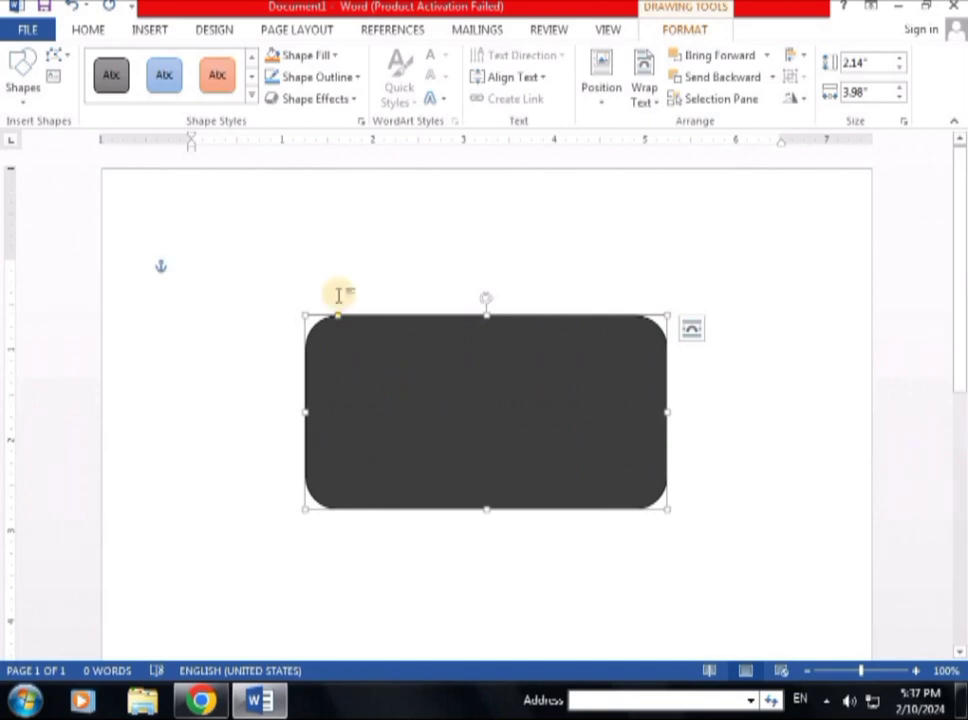
Step: Try a light green fill, then set a custom dark maroon fill of RGB 102, 52, 71
click(337, 57)
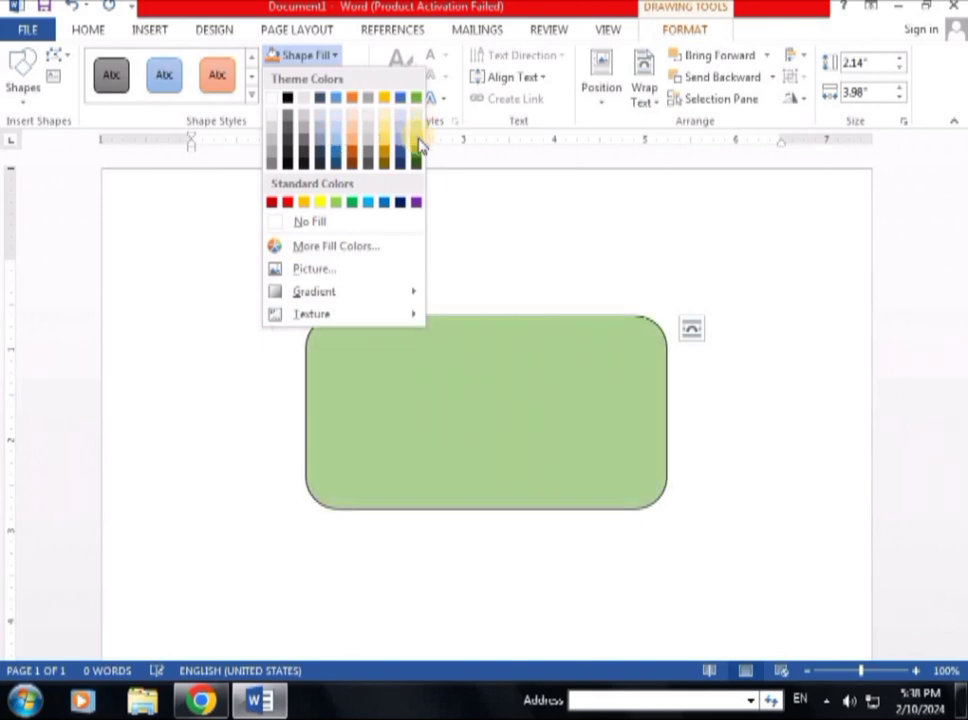
click(417, 143)
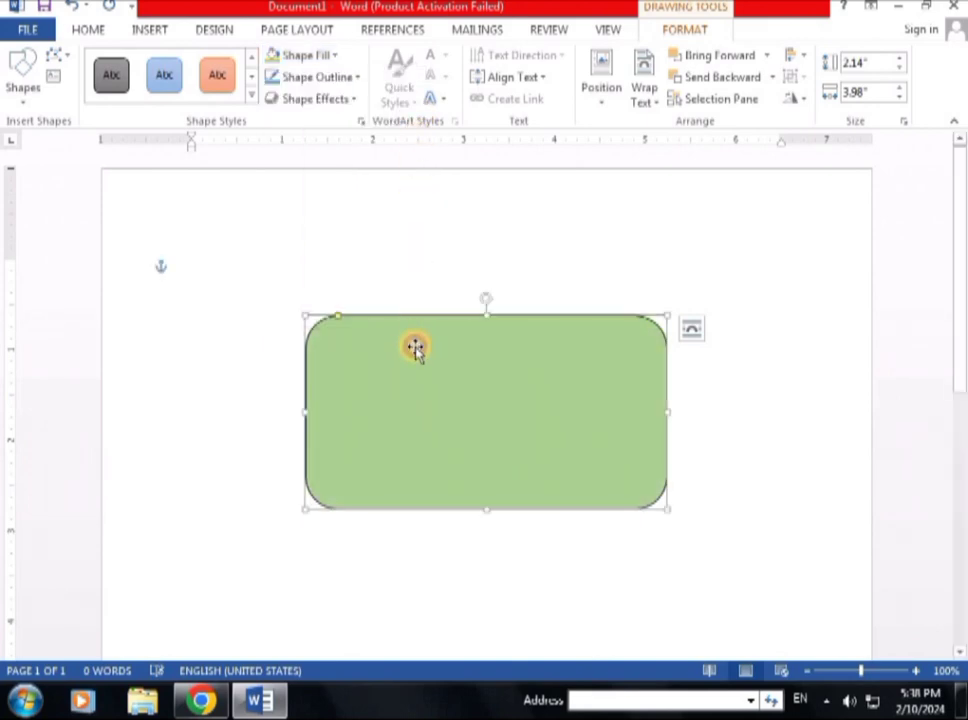
click(336, 57)
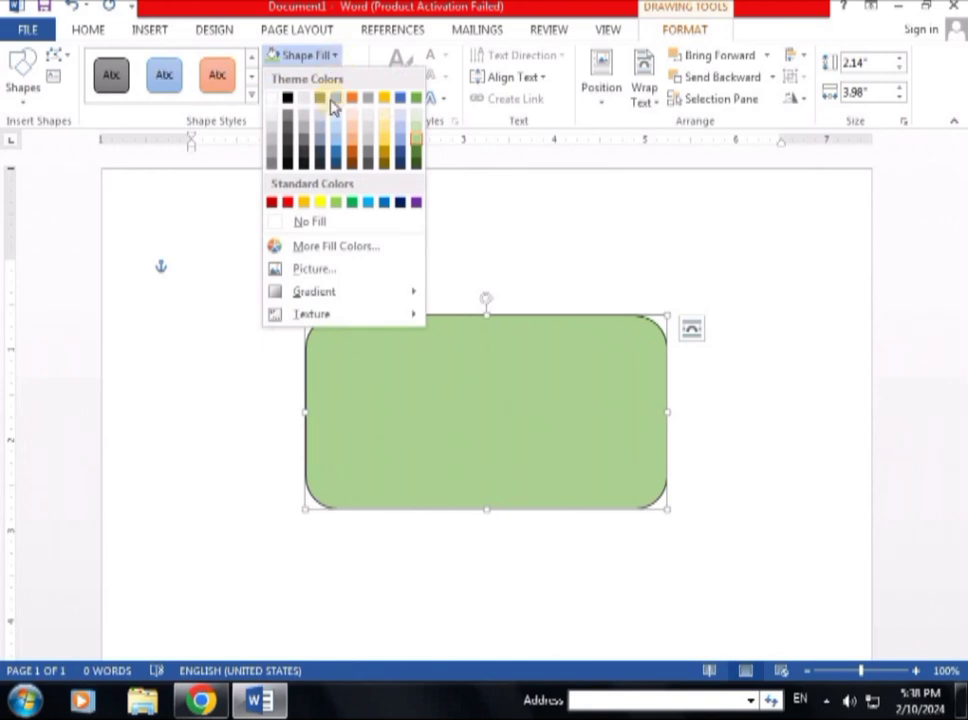
click(337, 258)
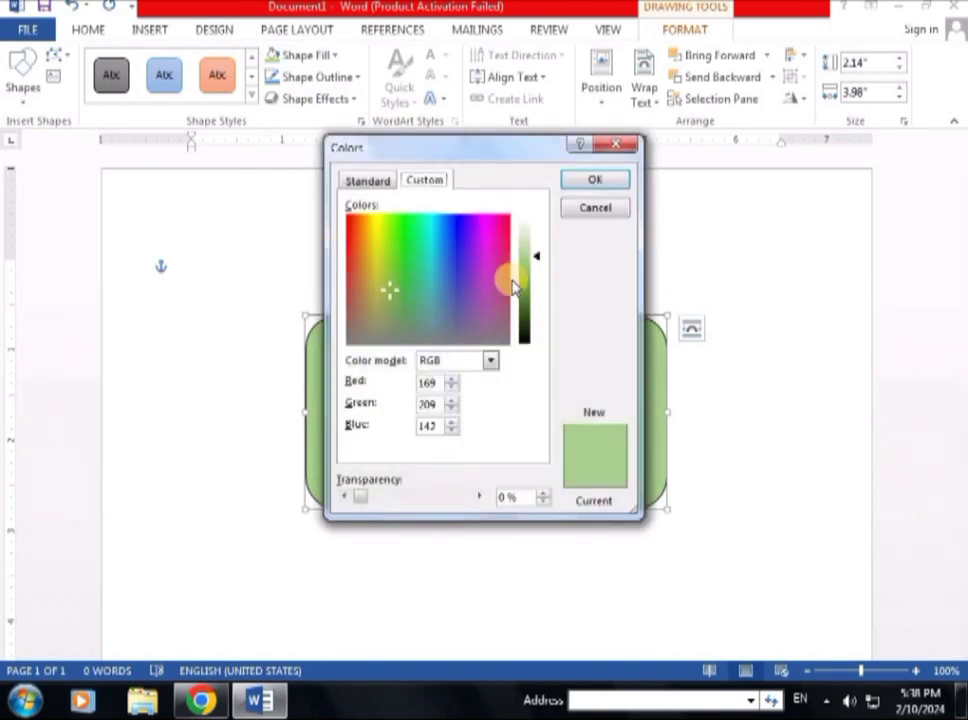
drag(513, 287, 529, 324)
drag(398, 303, 497, 302)
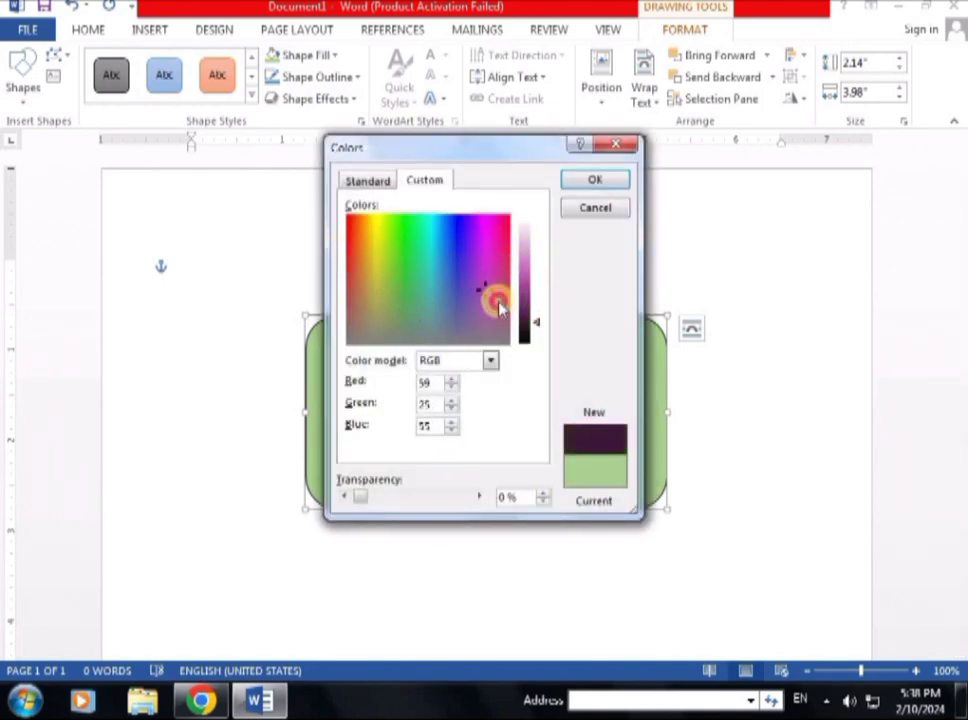
click(528, 305)
click(529, 313)
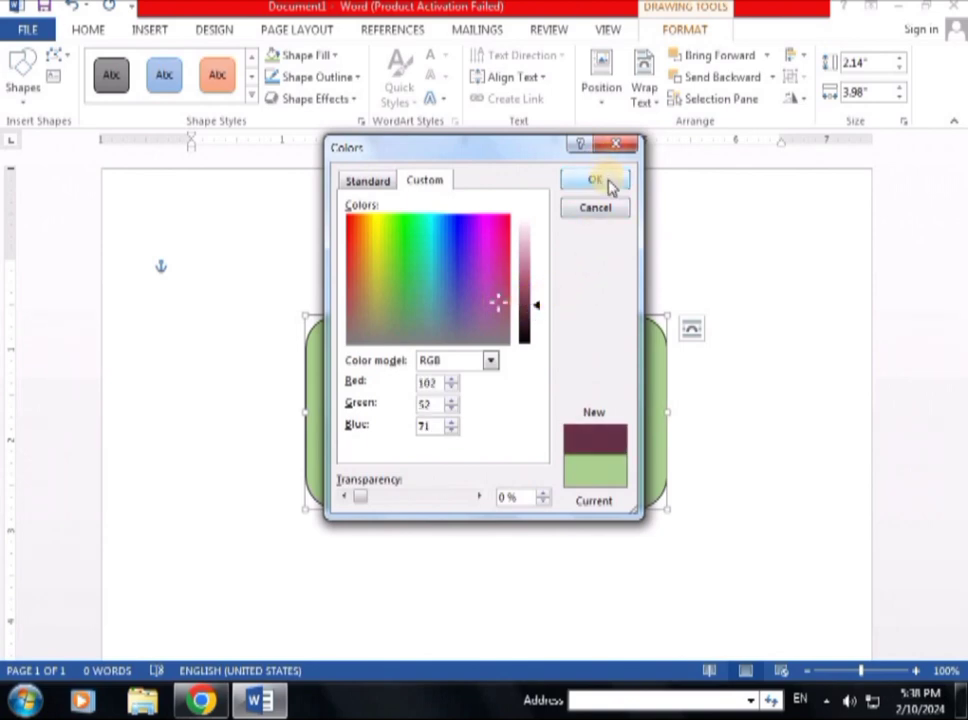
click(609, 184)
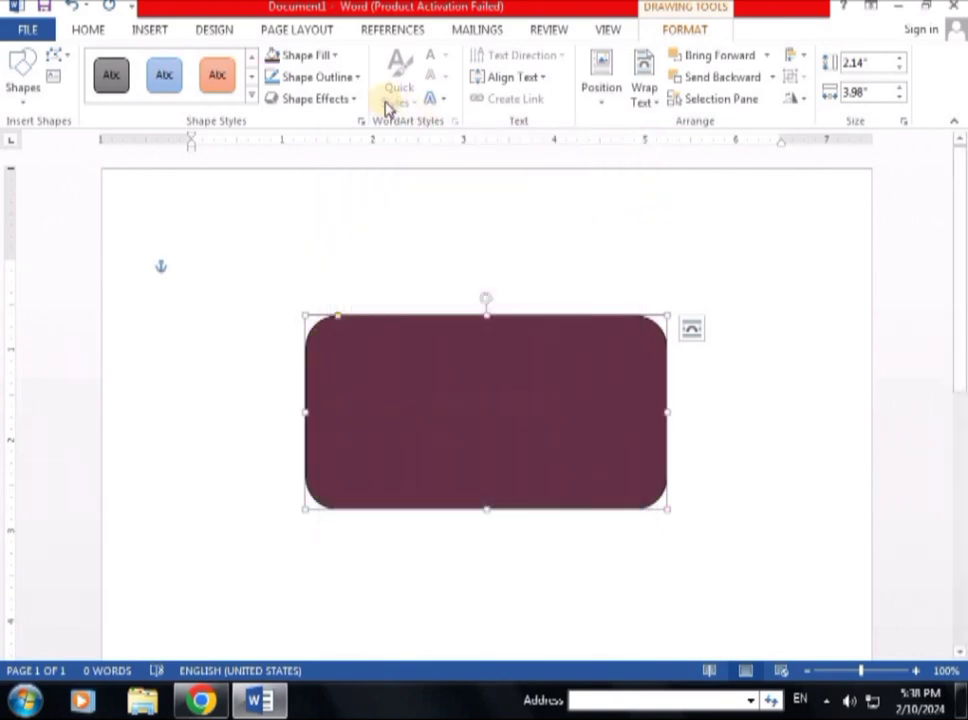
click(326, 57)
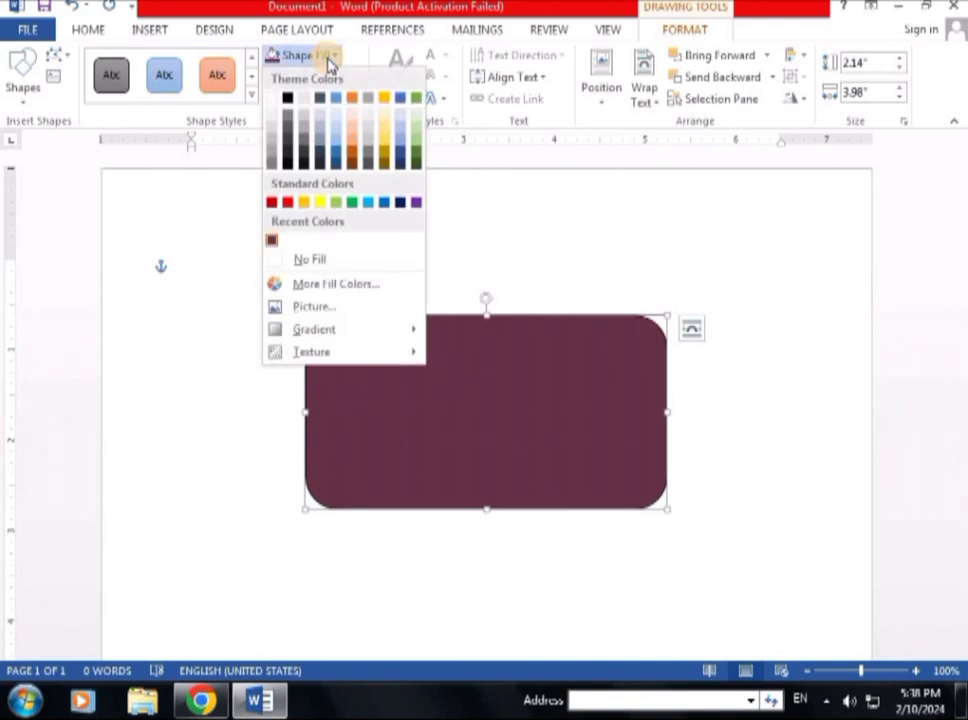
click(309, 308)
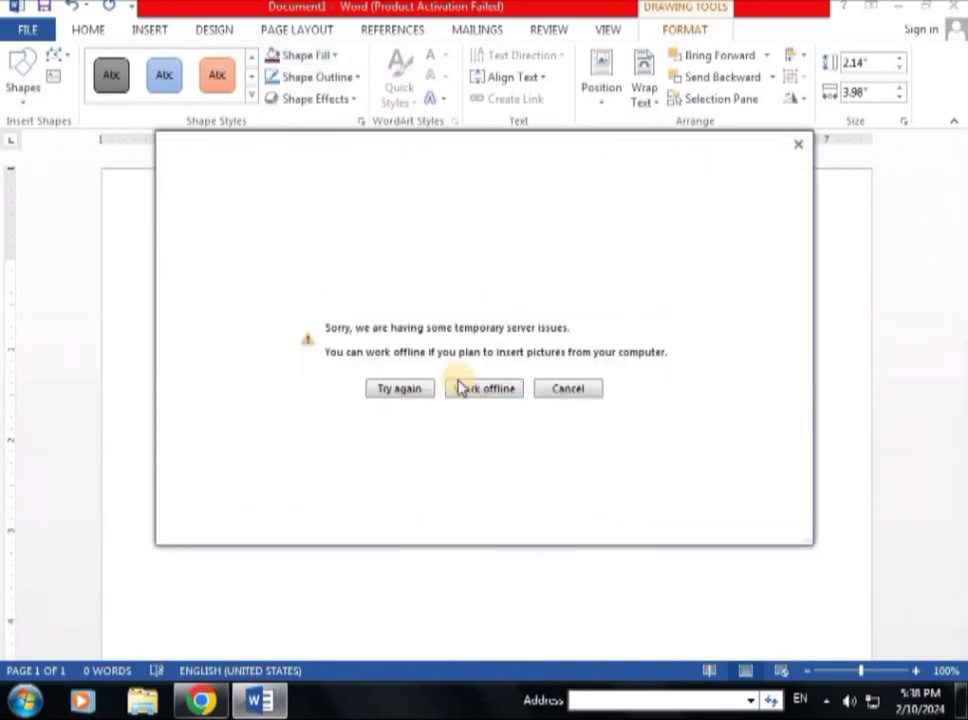
click(484, 392)
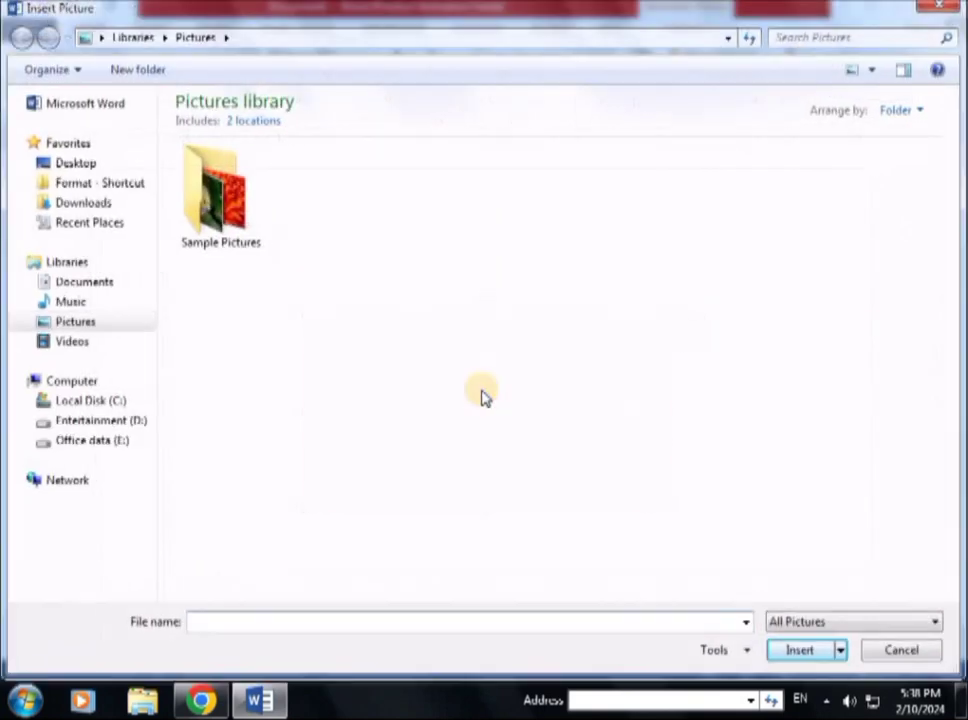
click(240, 210)
click(808, 652)
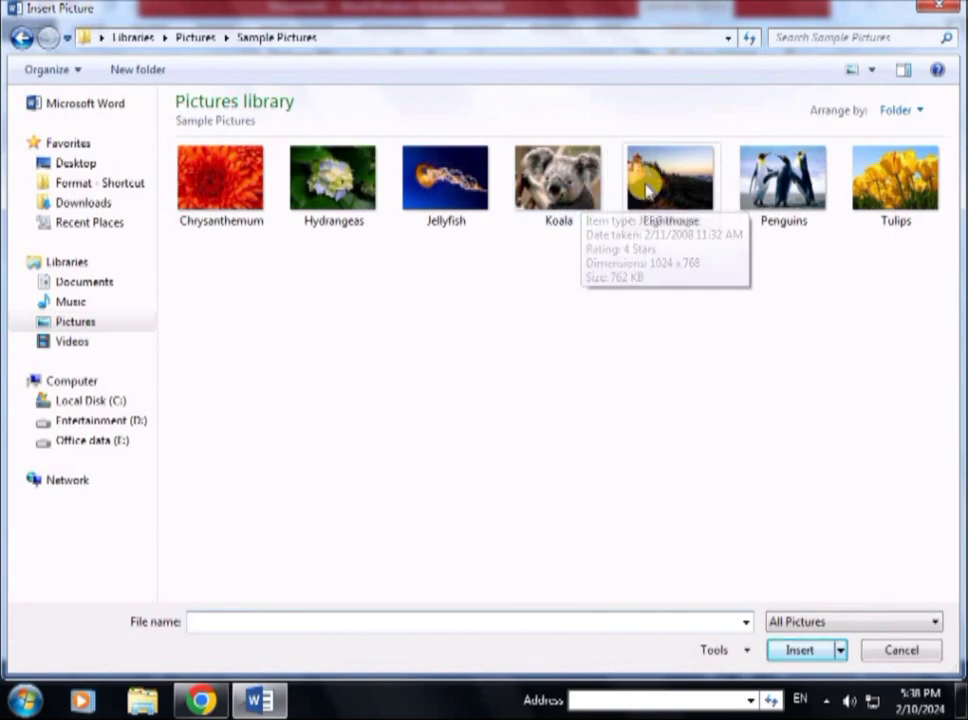
click(705, 183)
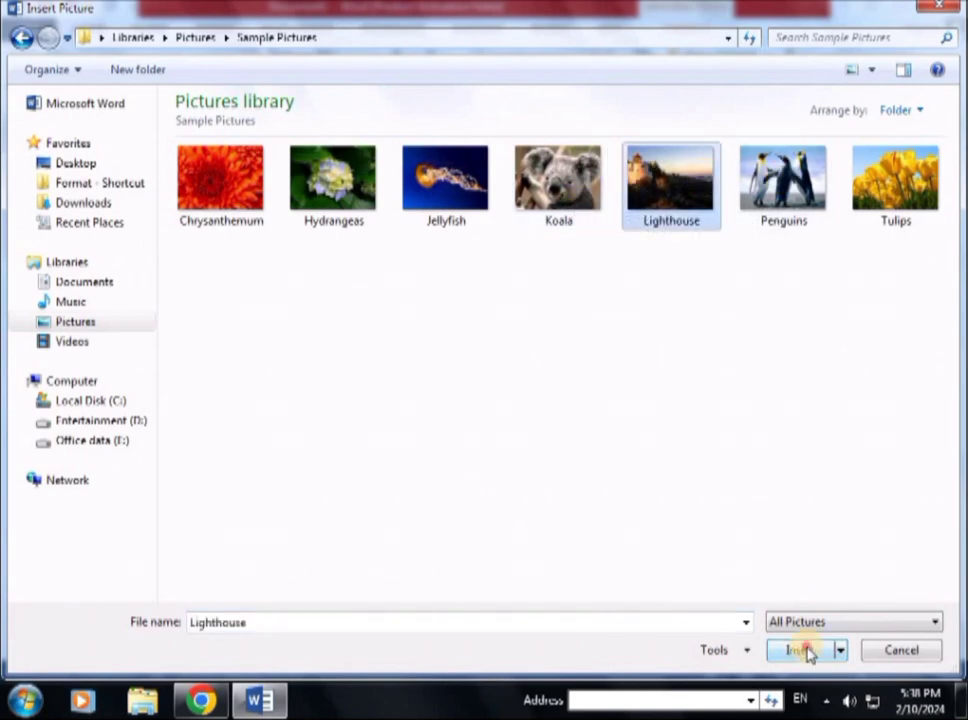
click(804, 650)
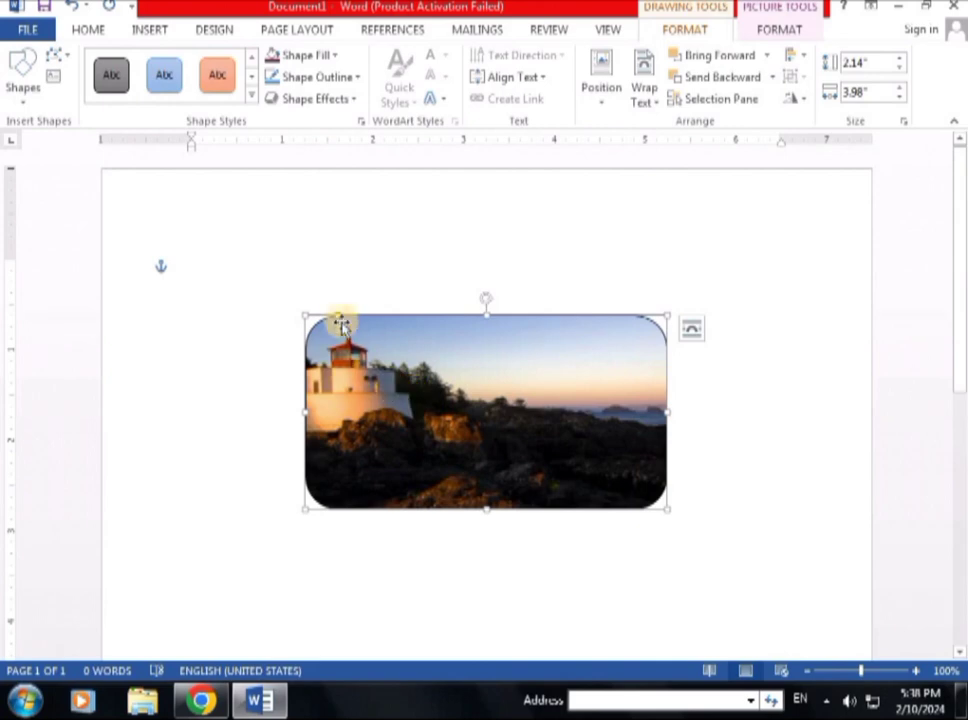
scroll(467, 434, down, 3)
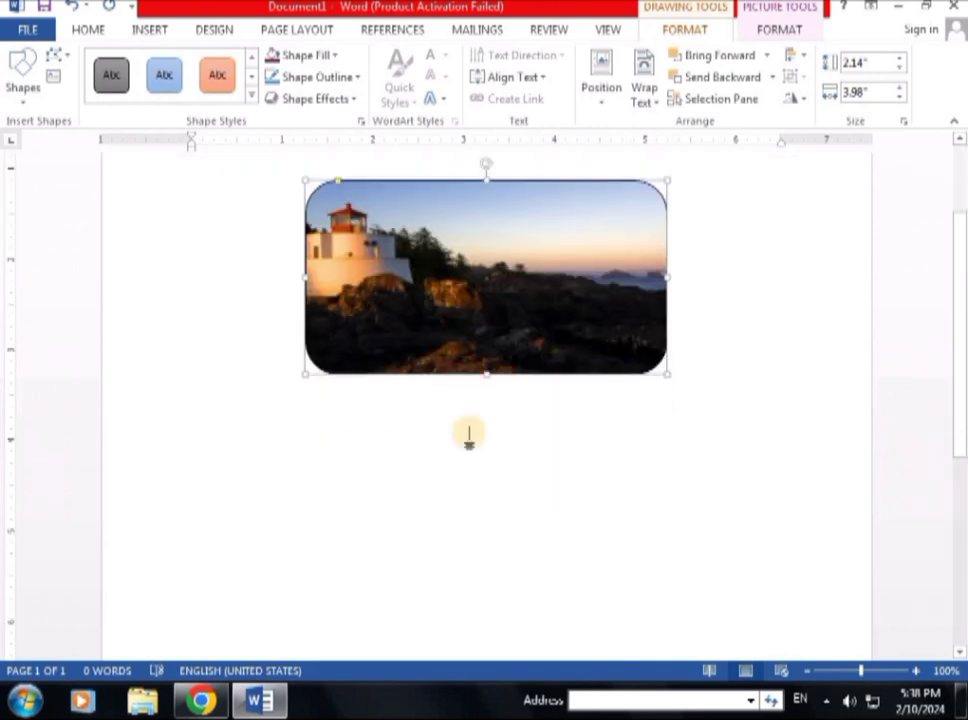
scroll(487, 415, up, 2)
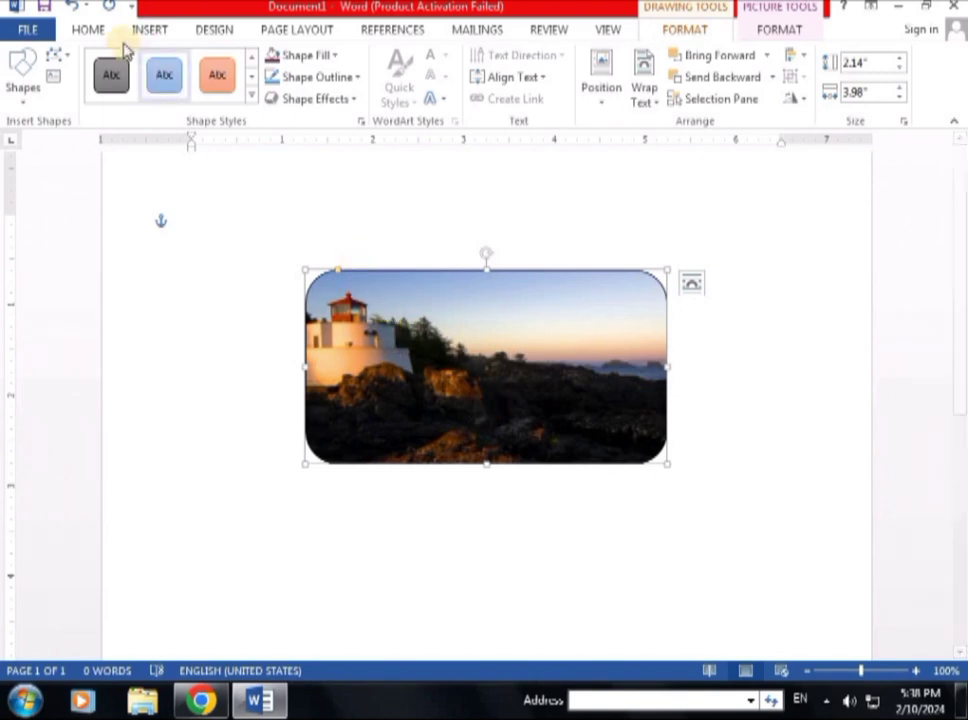
click(73, 7)
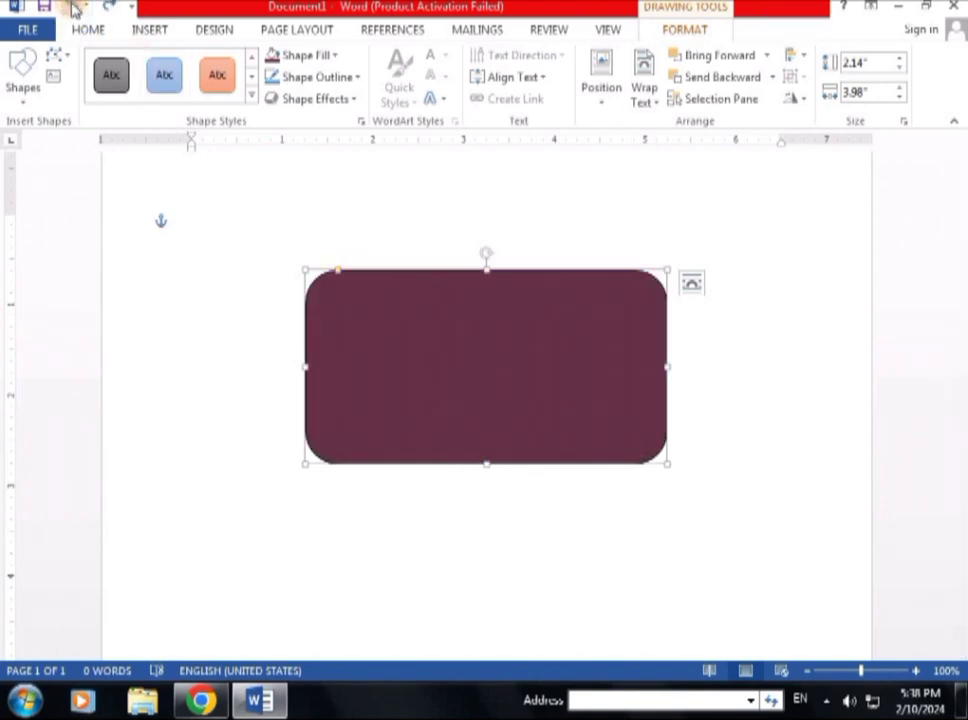
Step: Apply the Light Variations 'From Center' radial gradient fill to the rectangle
click(337, 57)
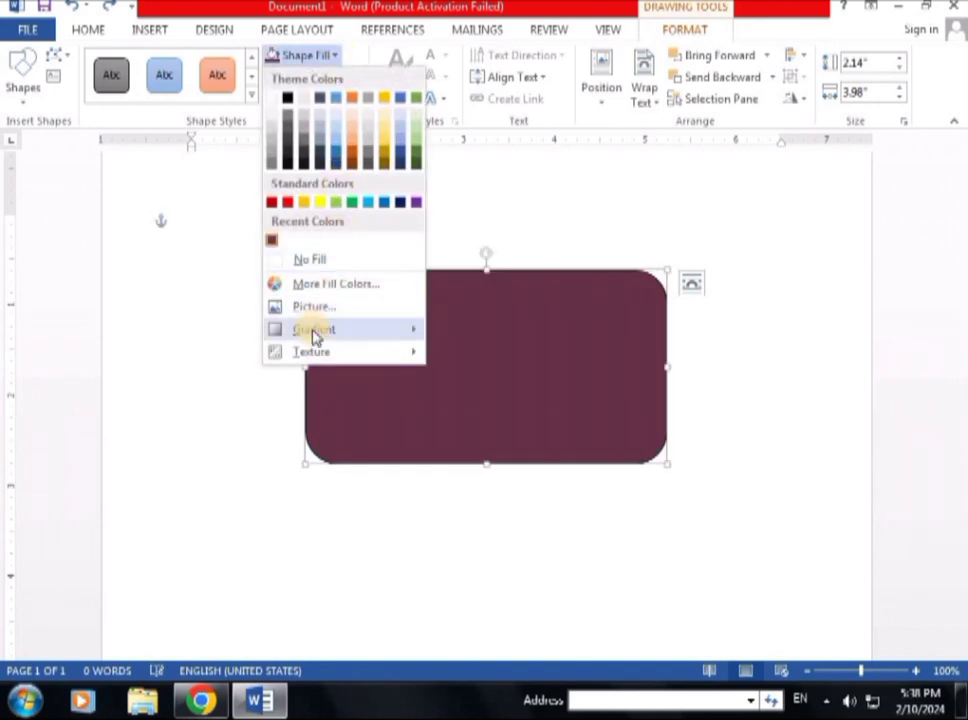
mouse_move(309, 337)
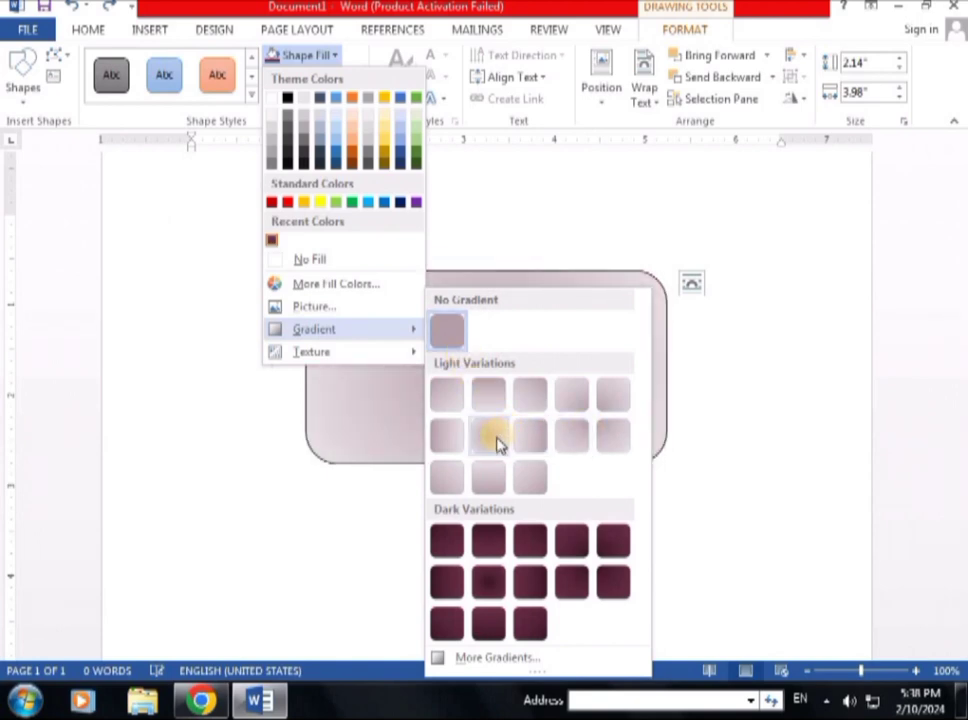
click(495, 440)
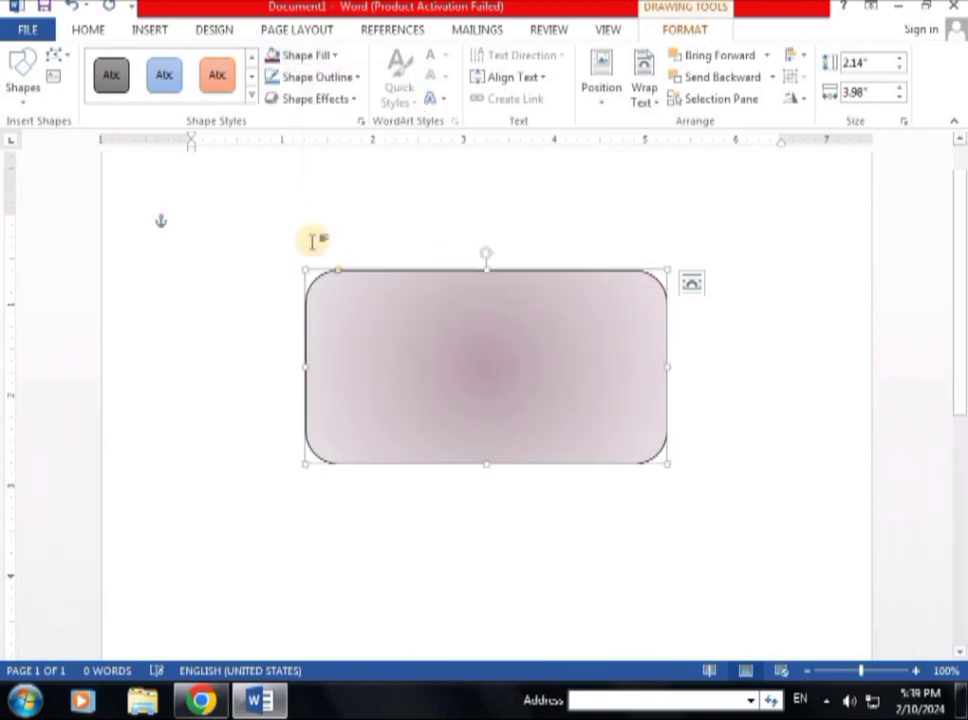
Step: Fill the rectangle with the Water droplets texture
click(333, 62)
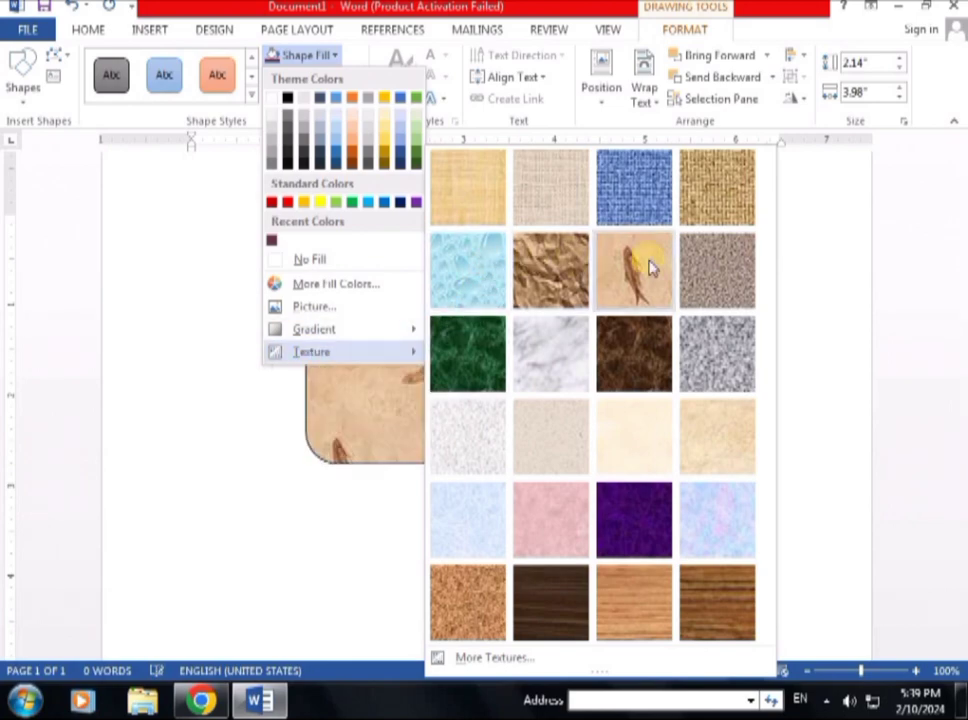
click(469, 274)
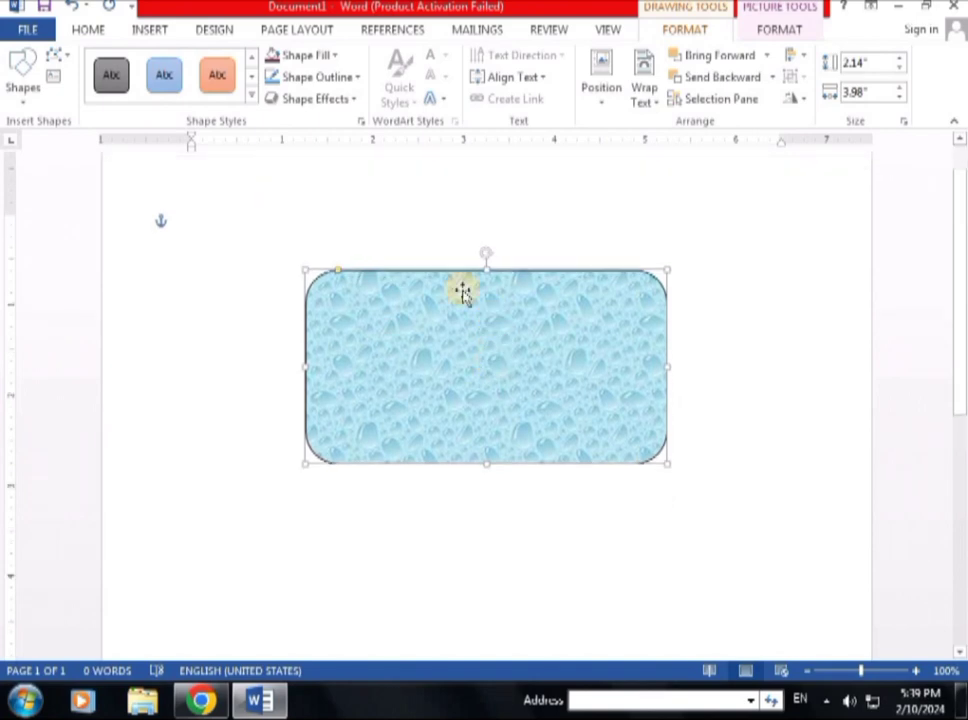
Step: Open More Textures settings, then undo the Water droplets texture to restore the radial gradient
click(338, 57)
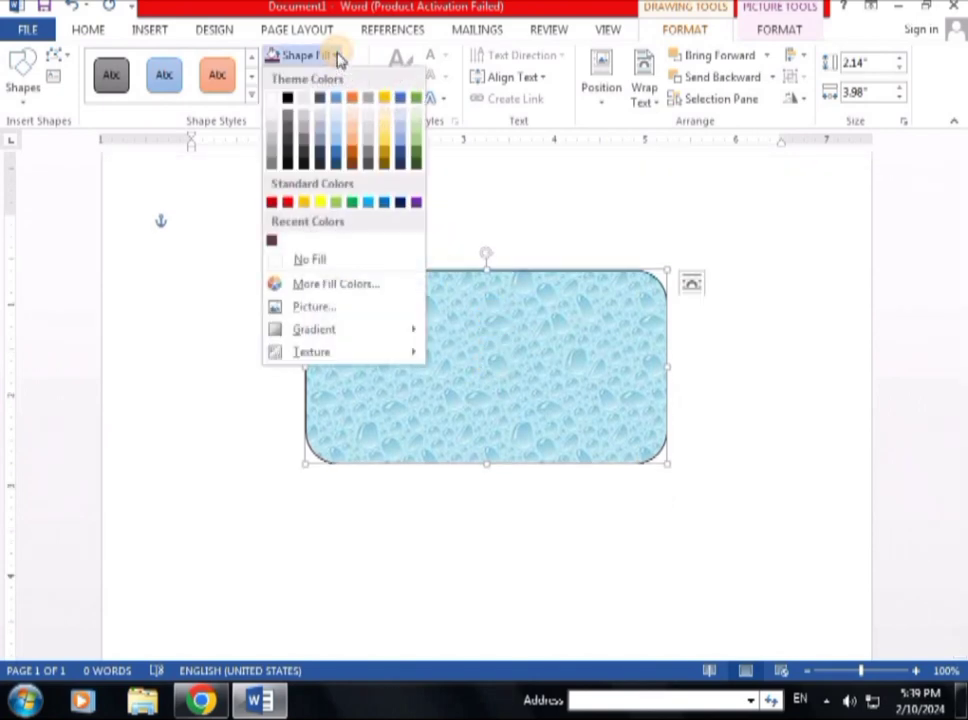
mouse_move(393, 360)
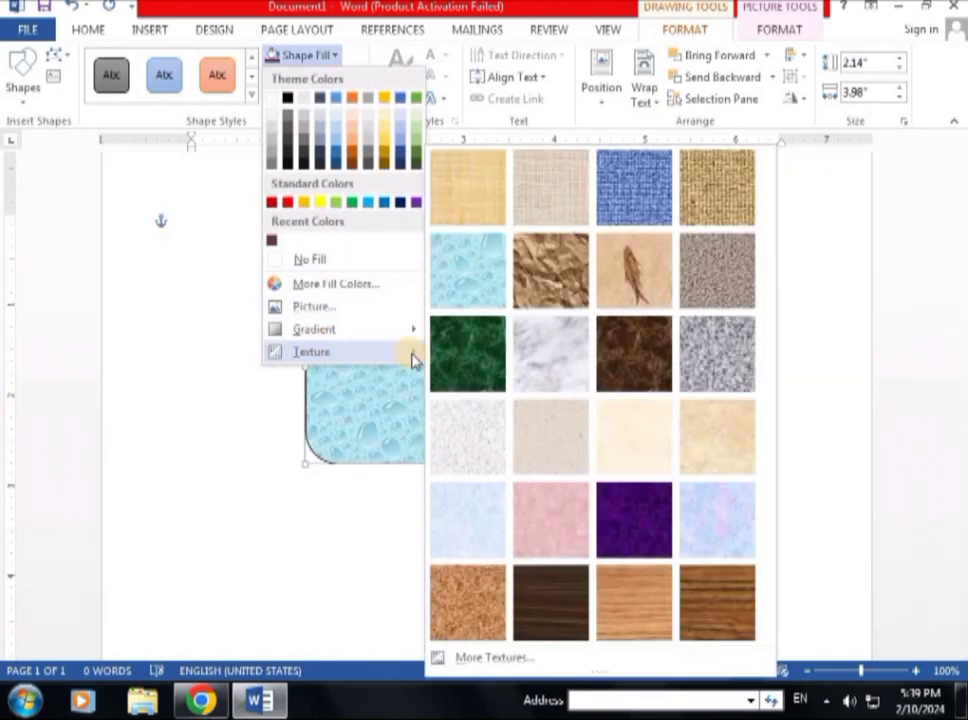
click(477, 660)
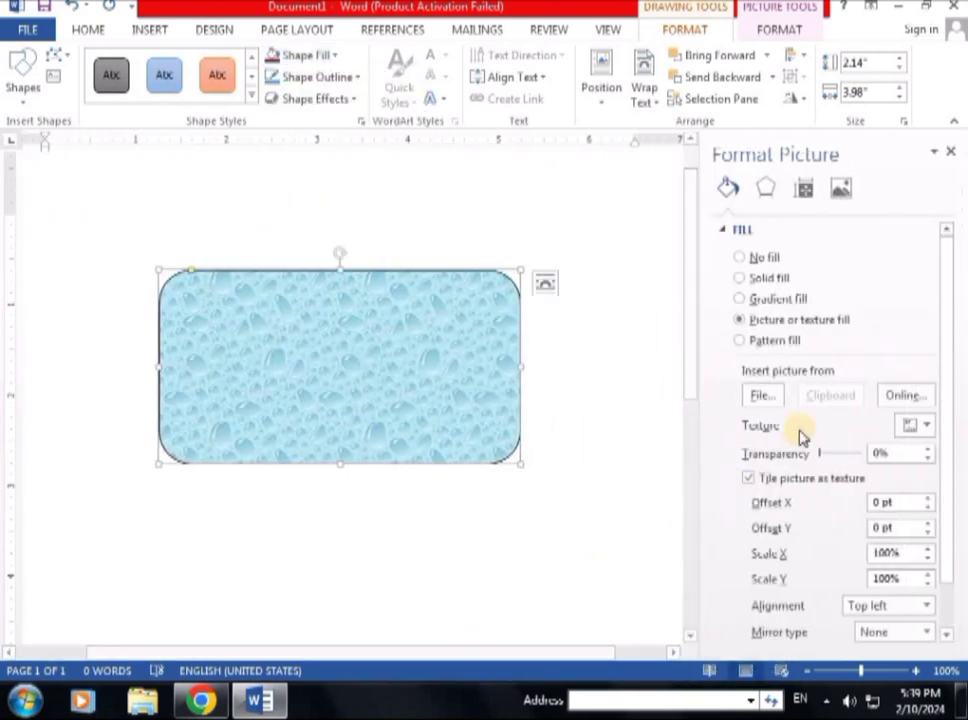
scroll(808, 498, down, 2)
scroll(808, 498, up, 2)
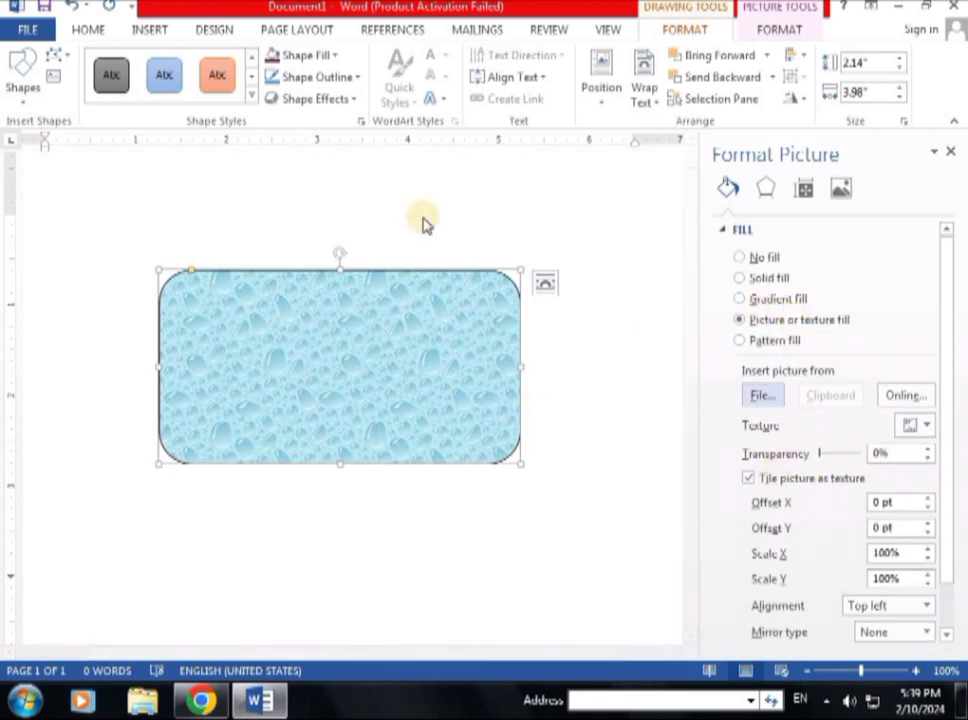
click(68, 8)
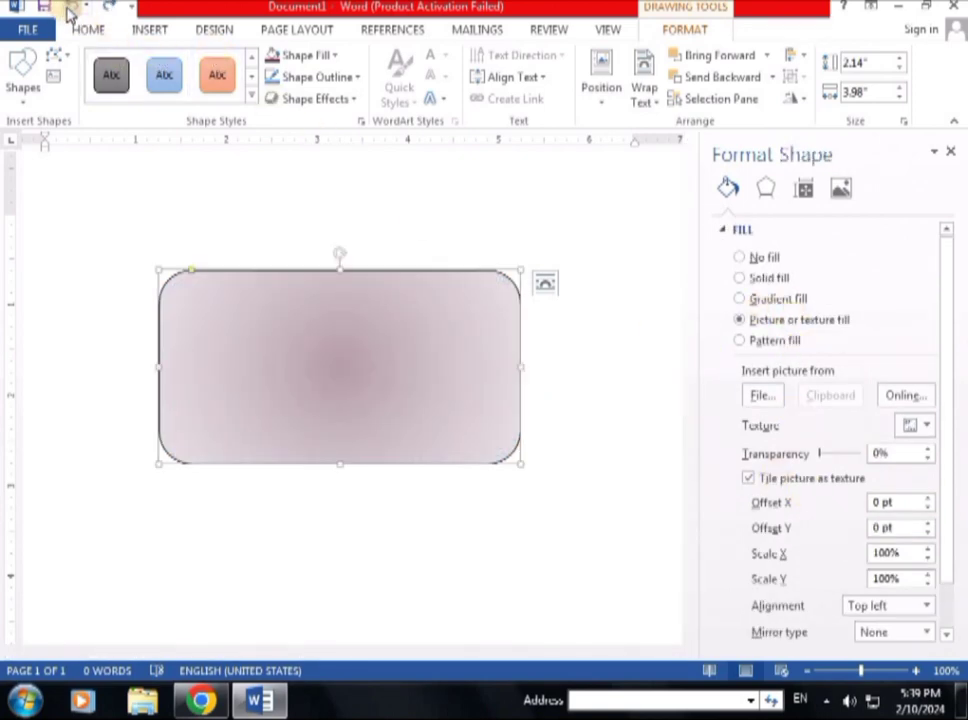
Step: Close the Format Shape pane and fill menu without further changes
click(337, 58)
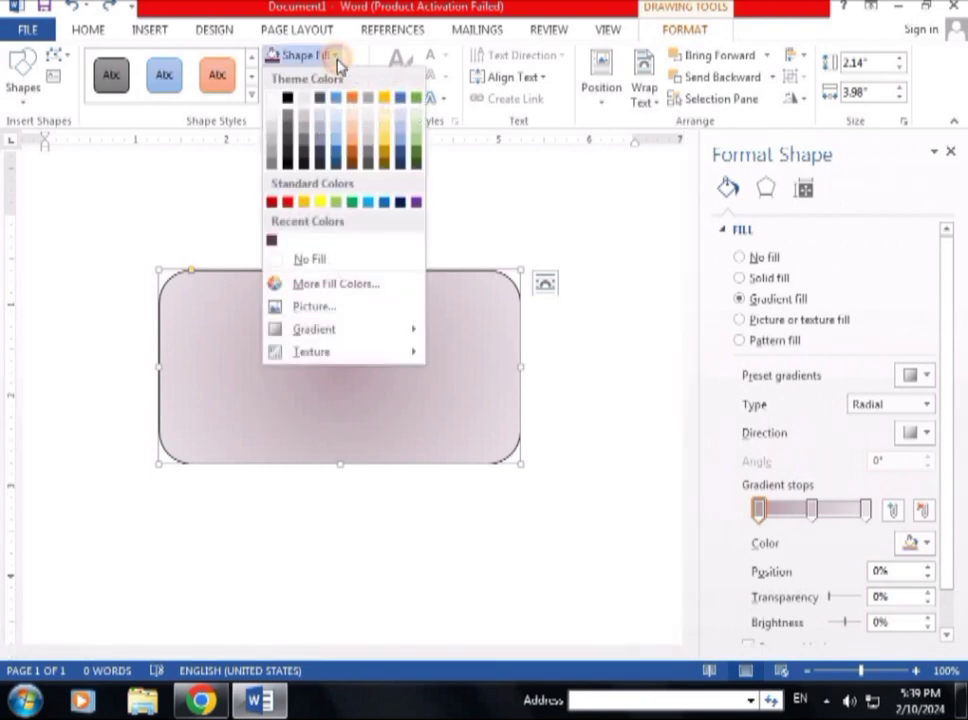
click(951, 156)
click(951, 156)
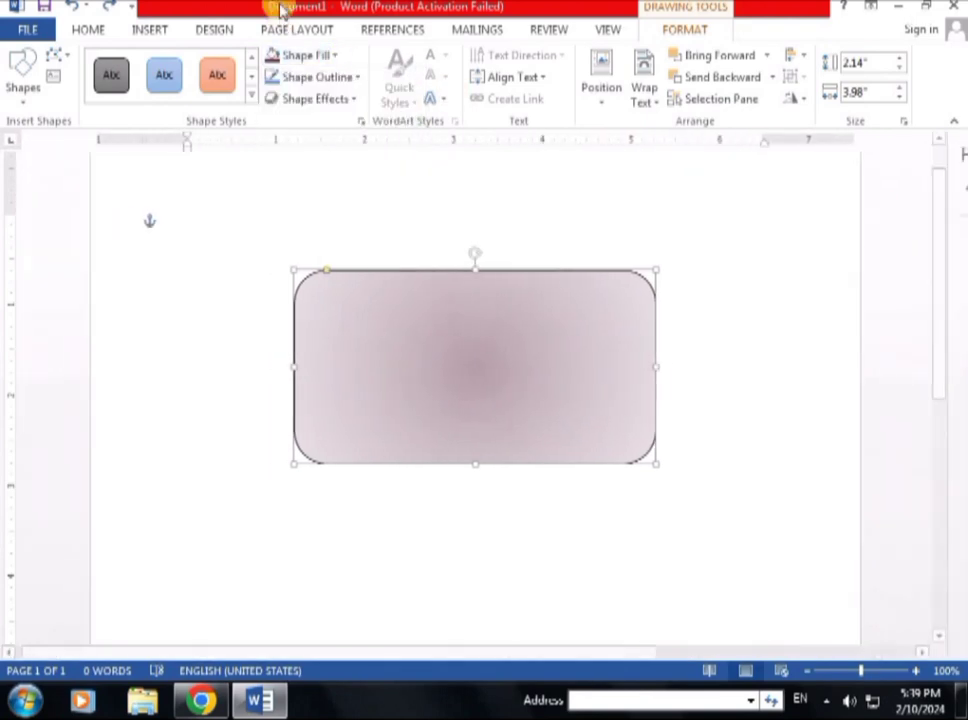
click(334, 57)
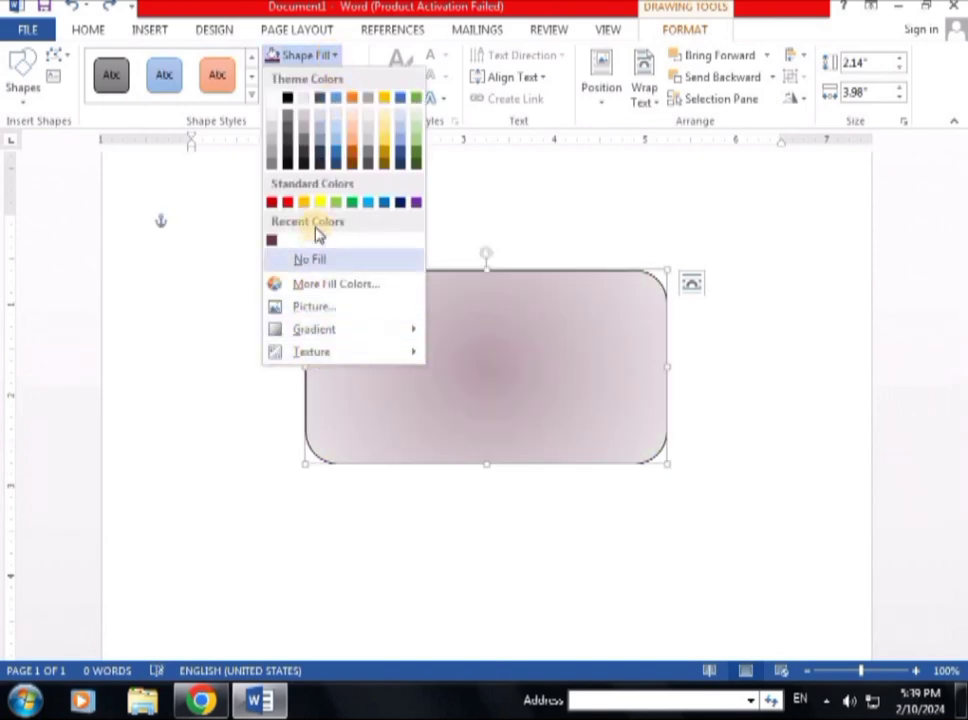
click(445, 190)
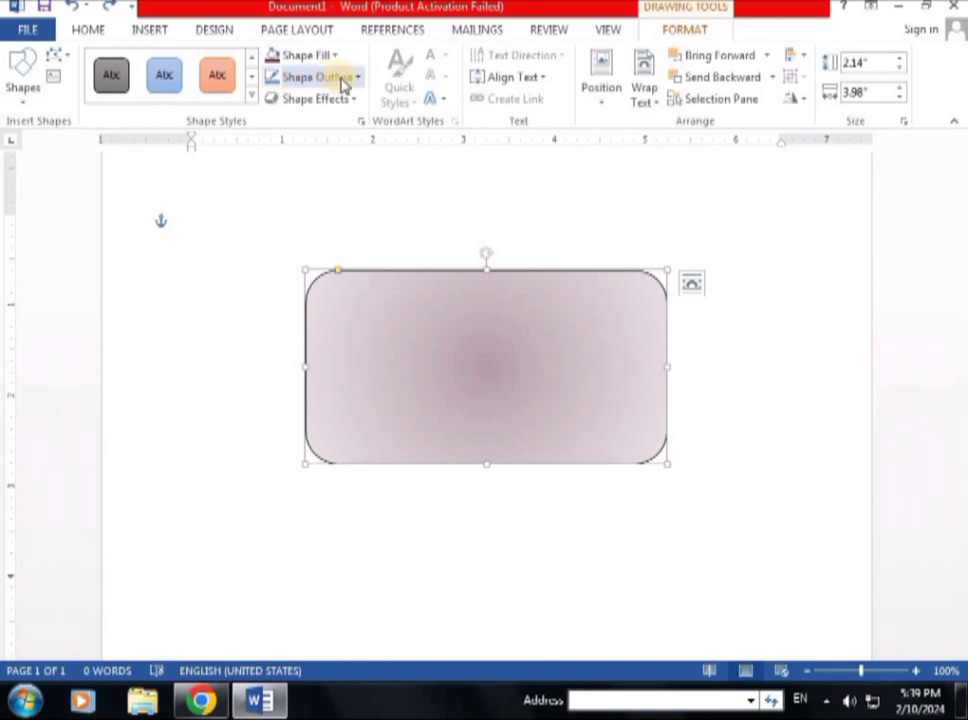
Step: Try a maroon outline, then set a custom light pink outline of RGB 245, 165, 205
click(357, 78)
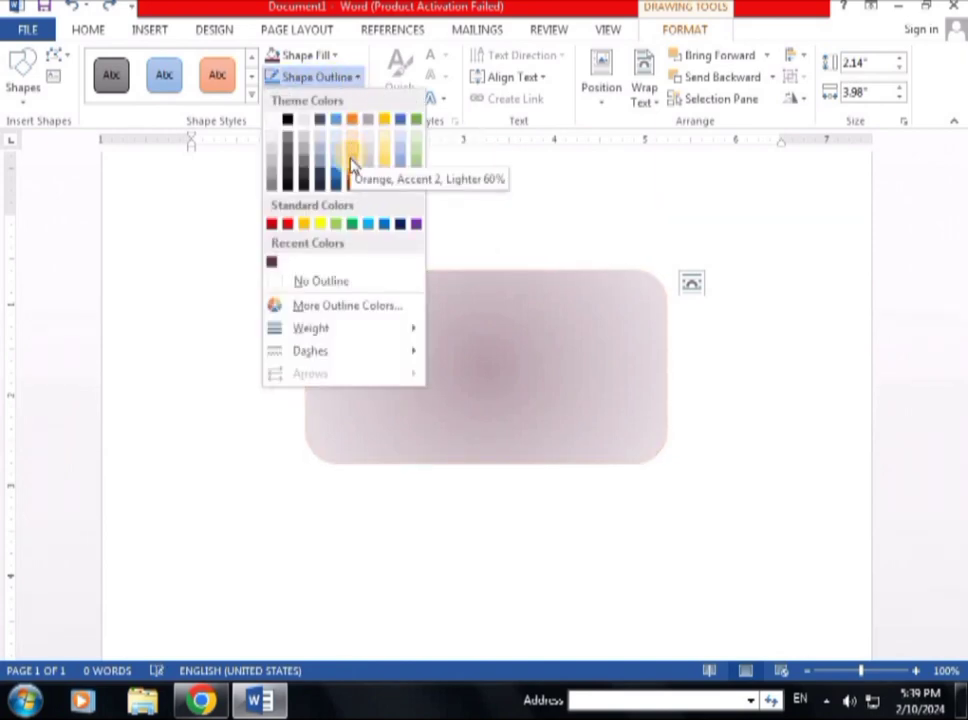
click(272, 263)
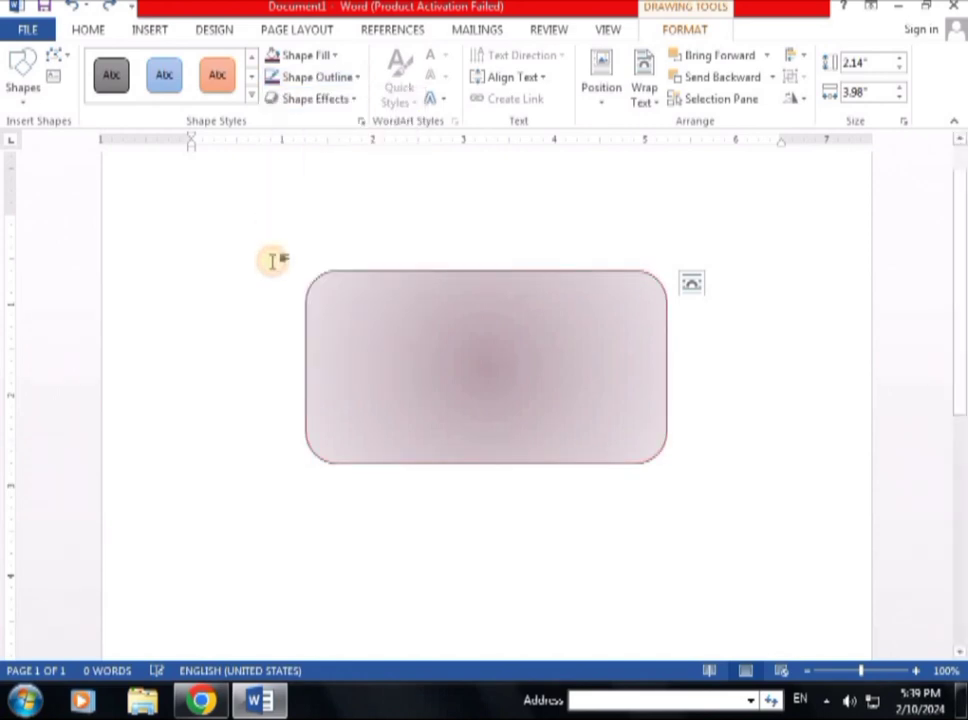
click(357, 80)
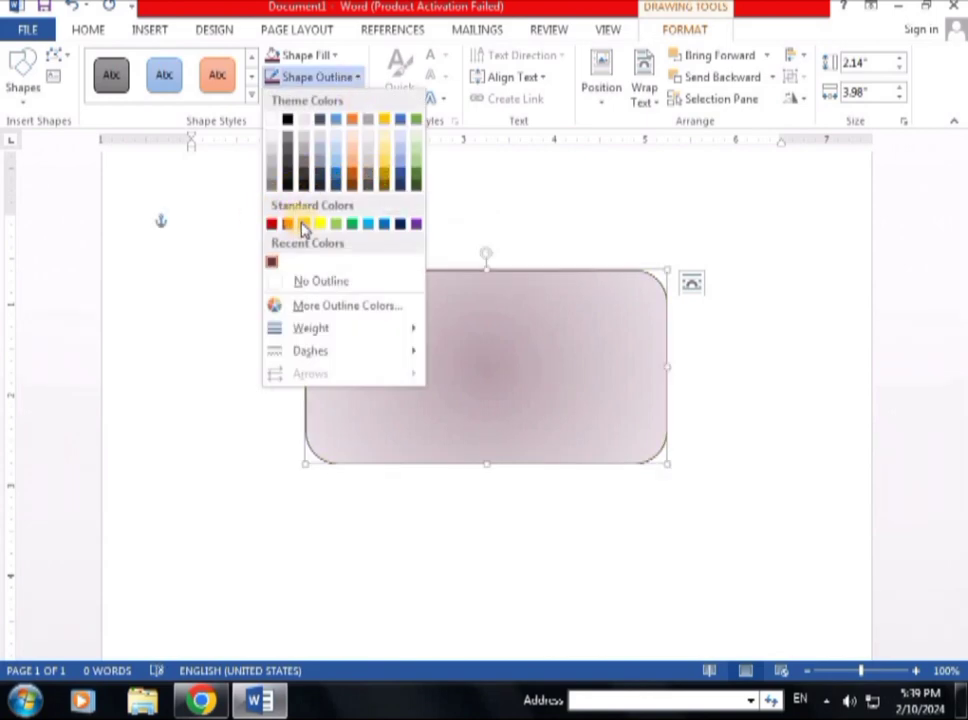
click(316, 306)
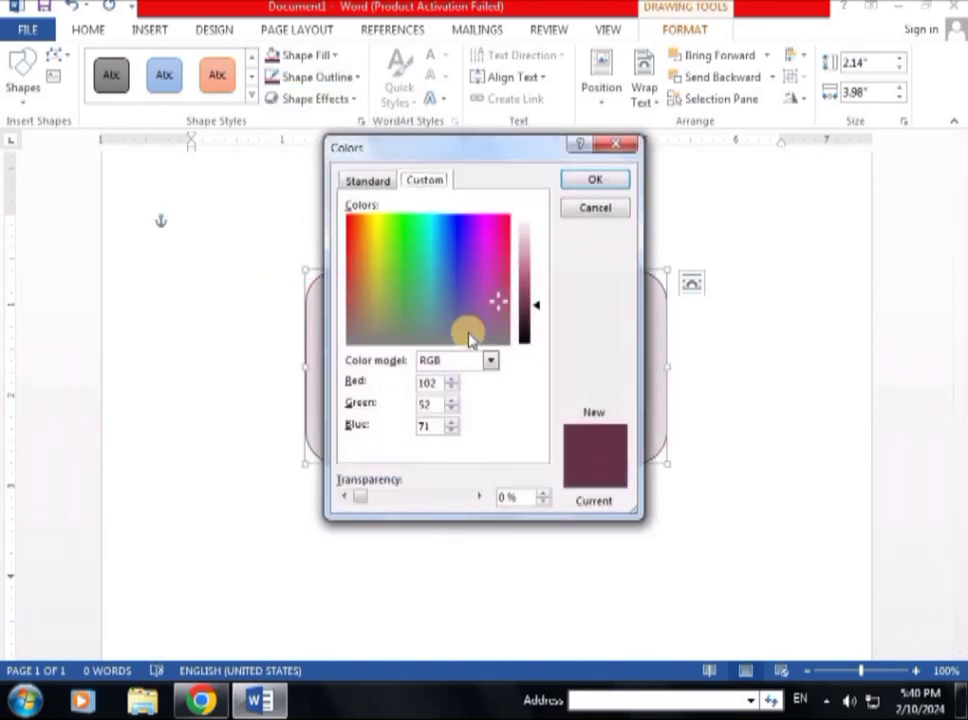
drag(500, 290, 600, 245)
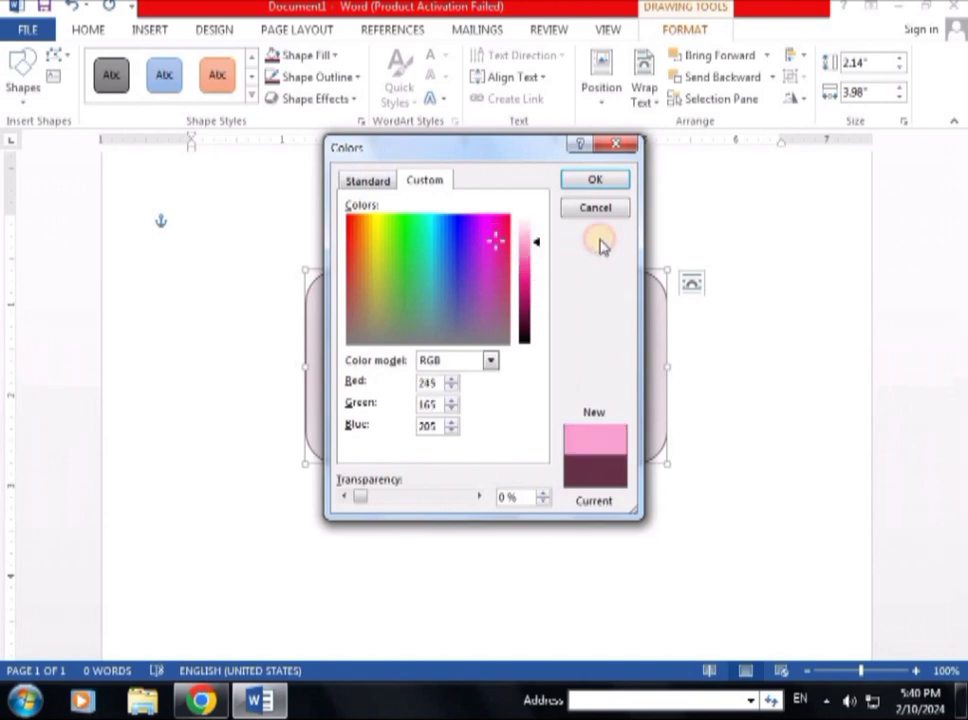
click(597, 181)
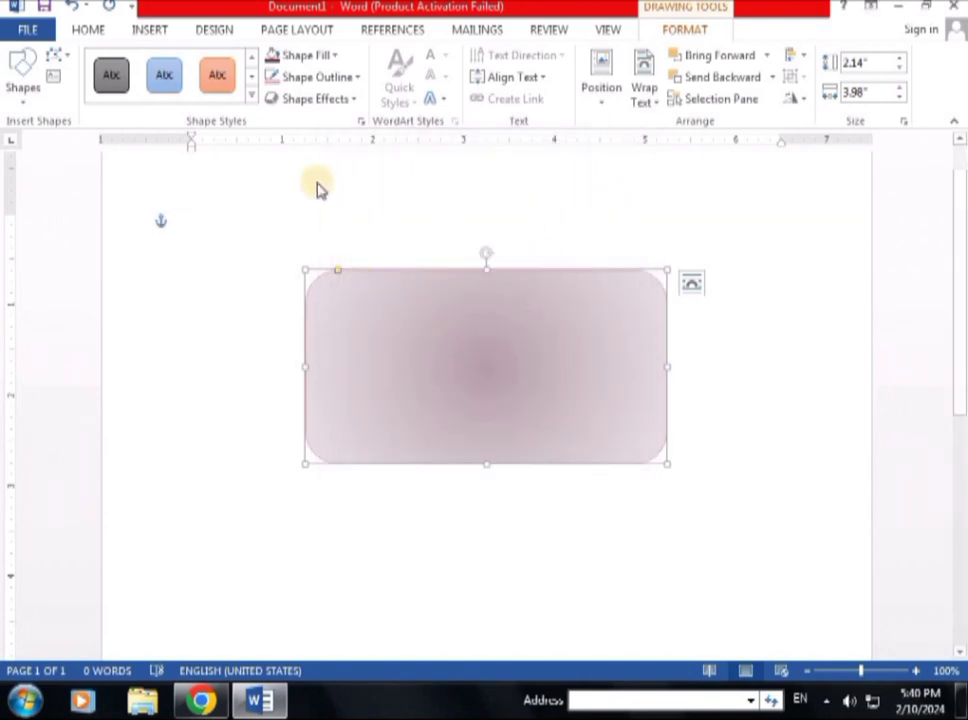
Step: Review the outline's compound type and colour settings under More Lines, then pick a dash style
click(355, 84)
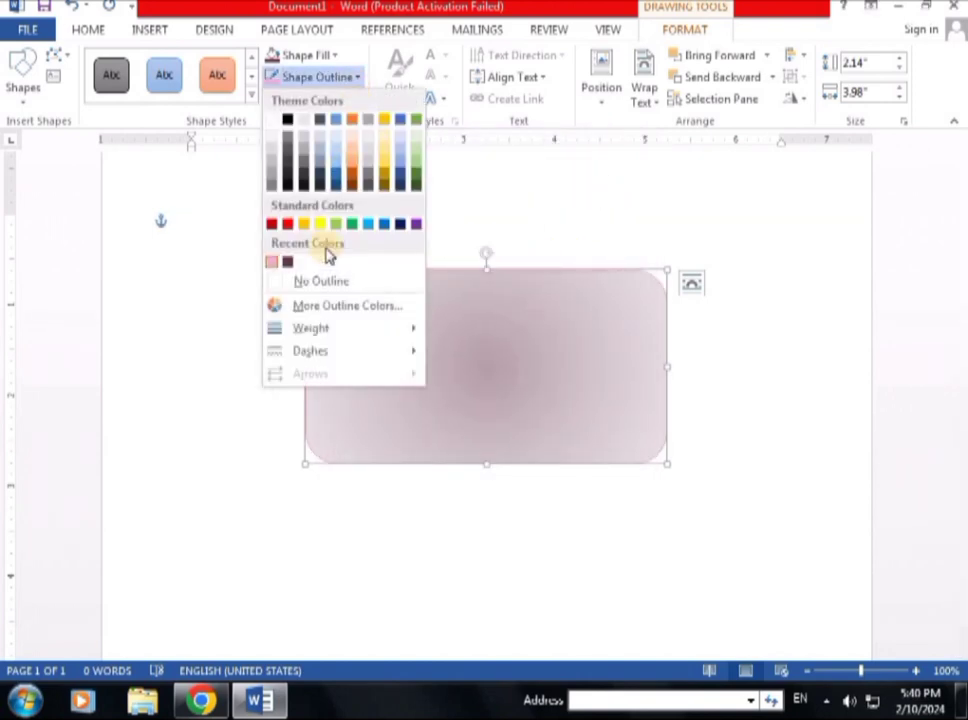
mouse_move(302, 338)
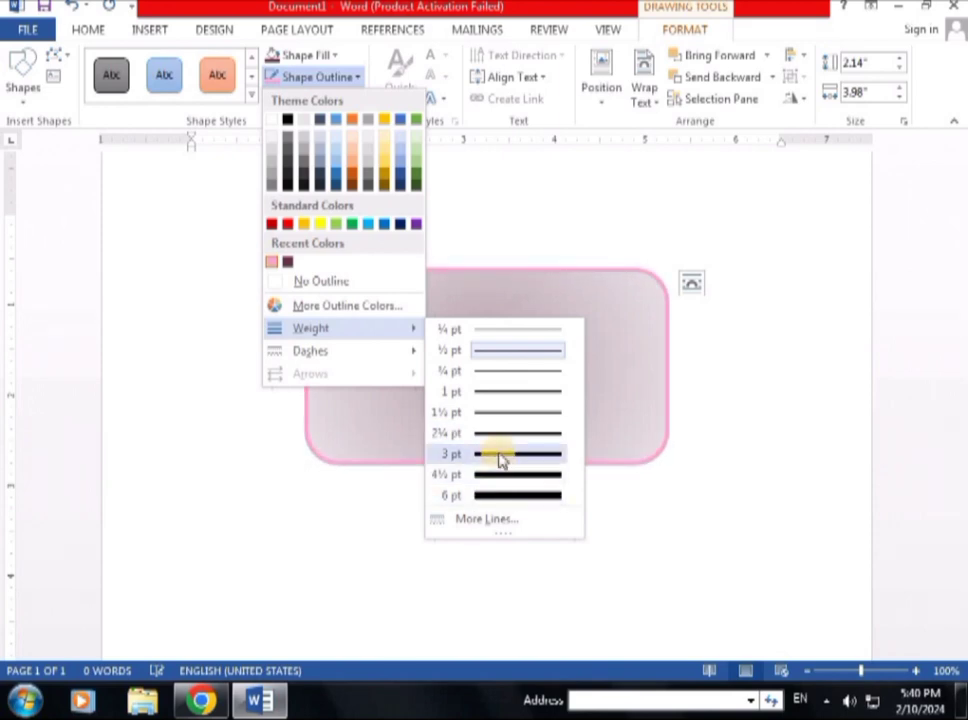
click(493, 519)
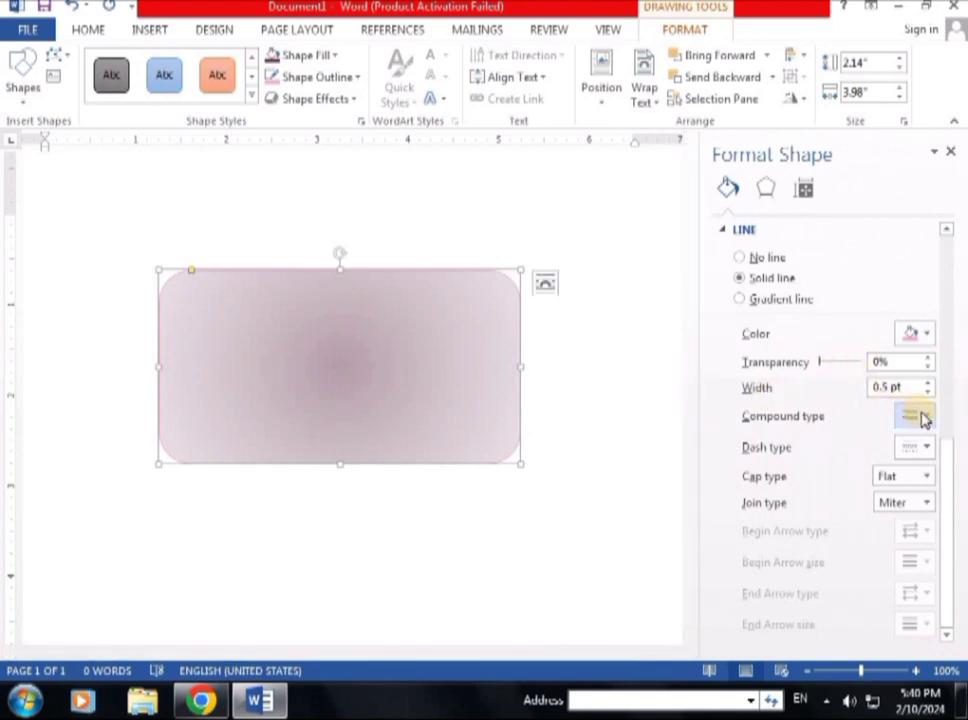
click(922, 417)
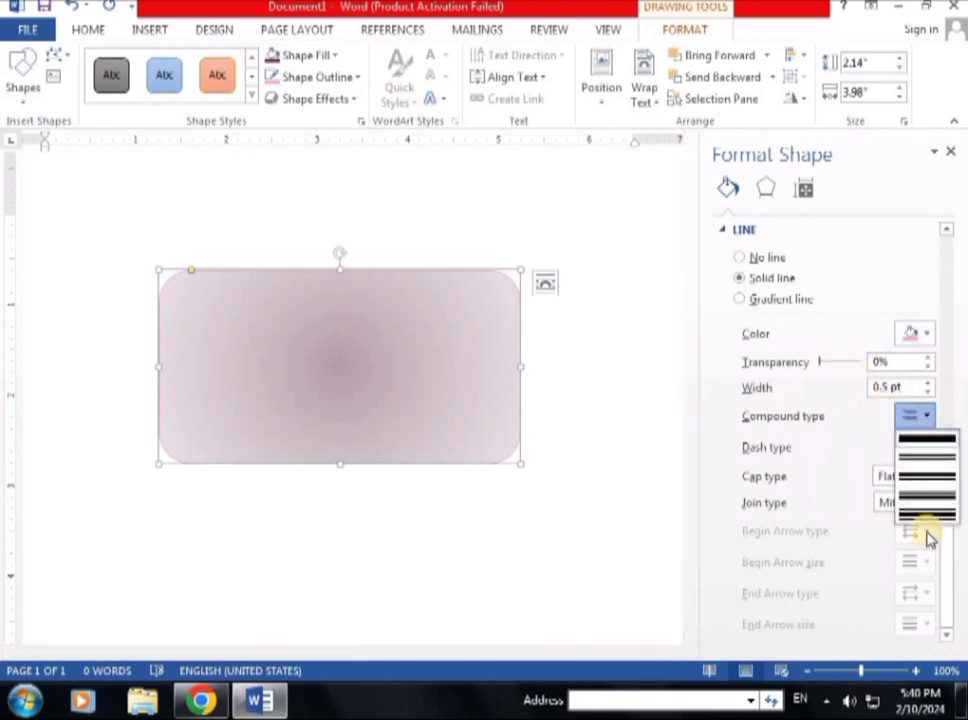
click(926, 334)
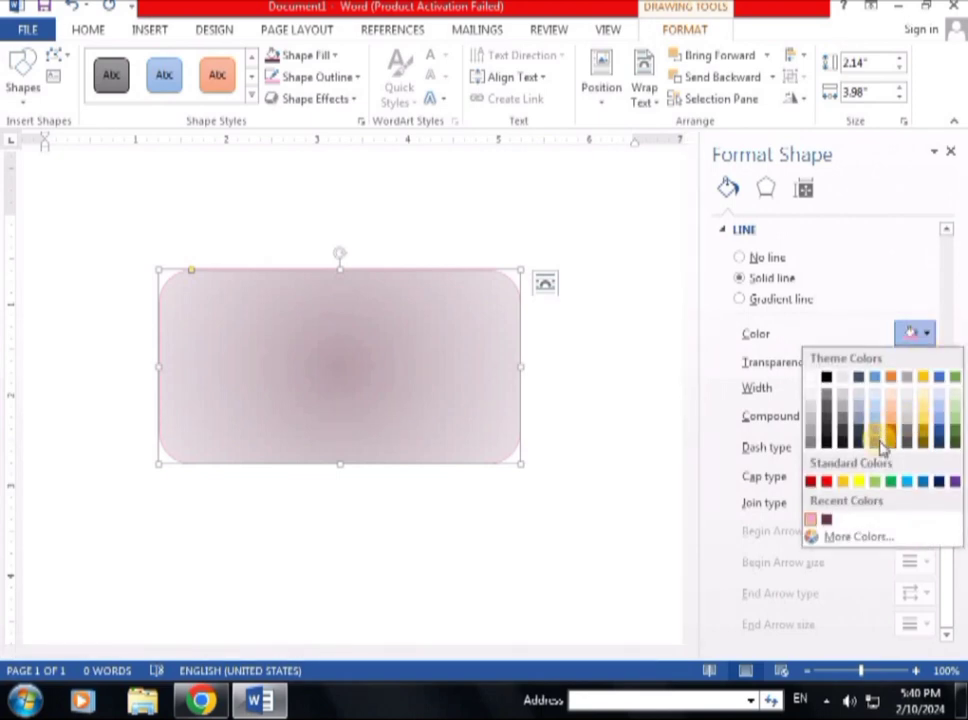
click(926, 340)
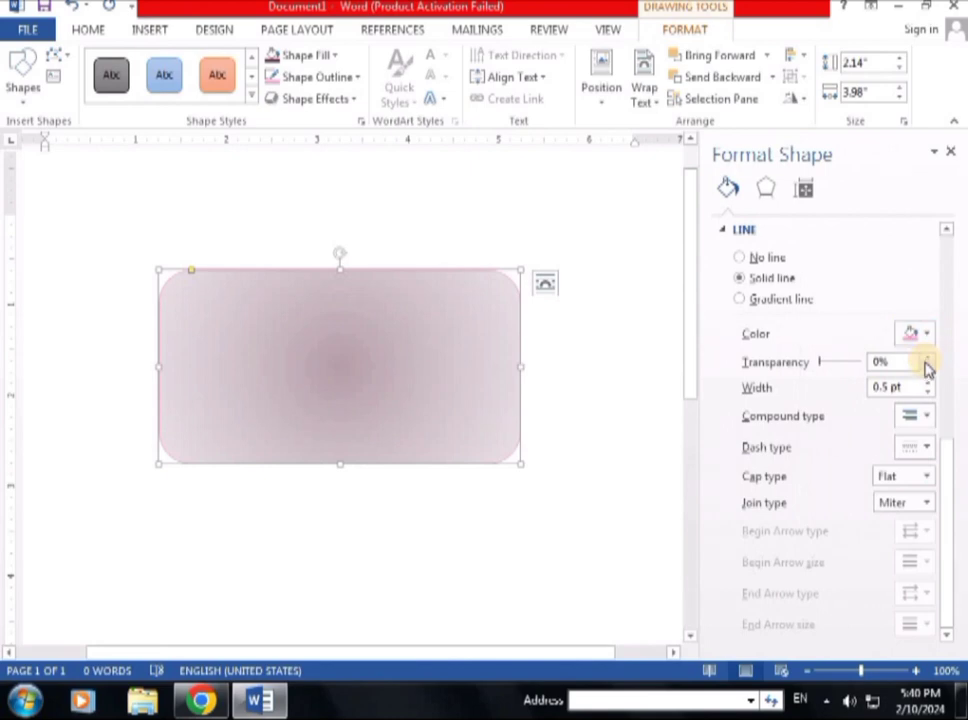
click(923, 451)
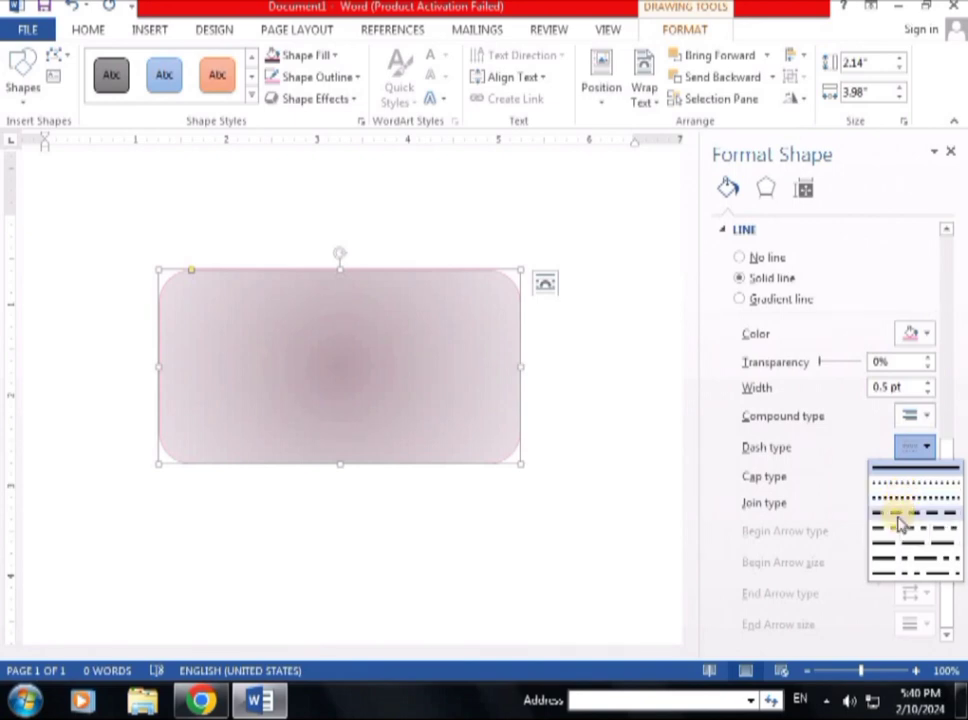
click(898, 506)
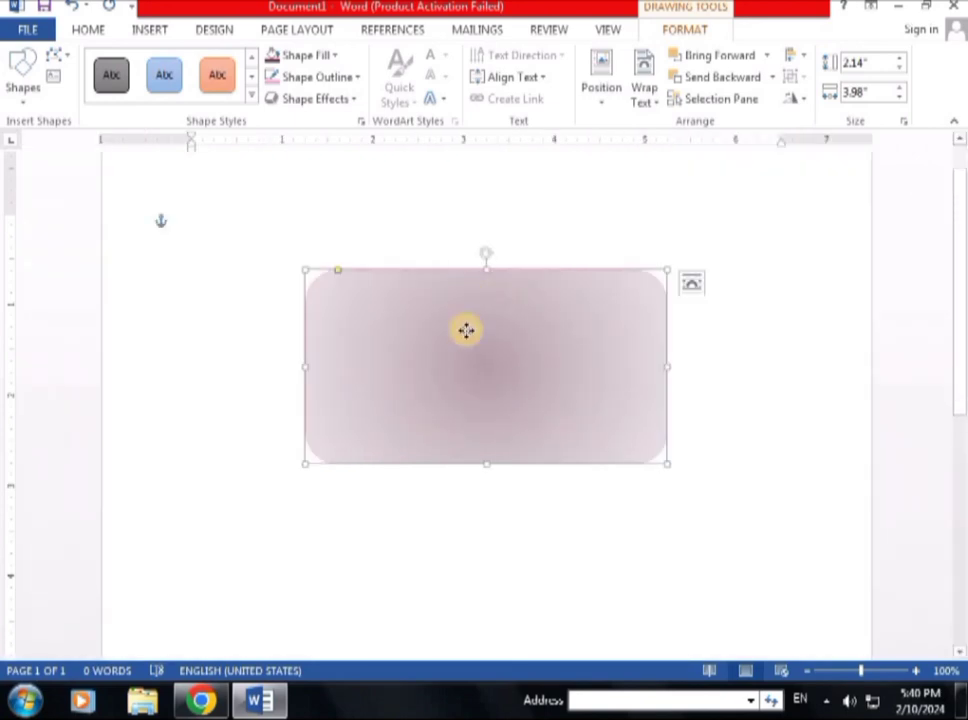
Step: Switch the rounded rectangle's outline dash style back to Solid
click(359, 78)
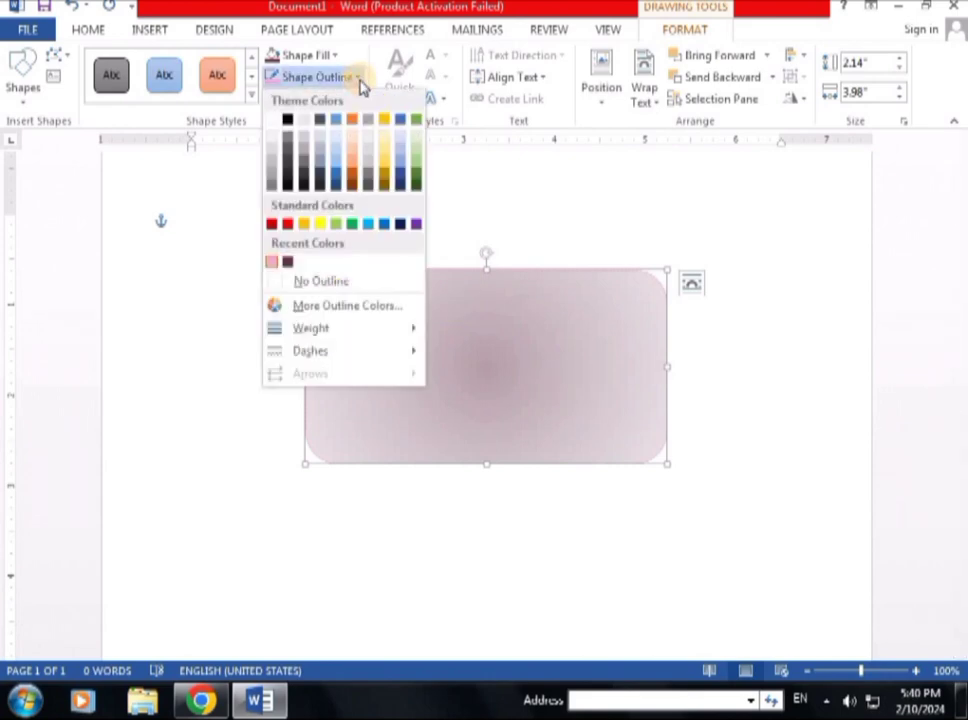
mouse_move(305, 363)
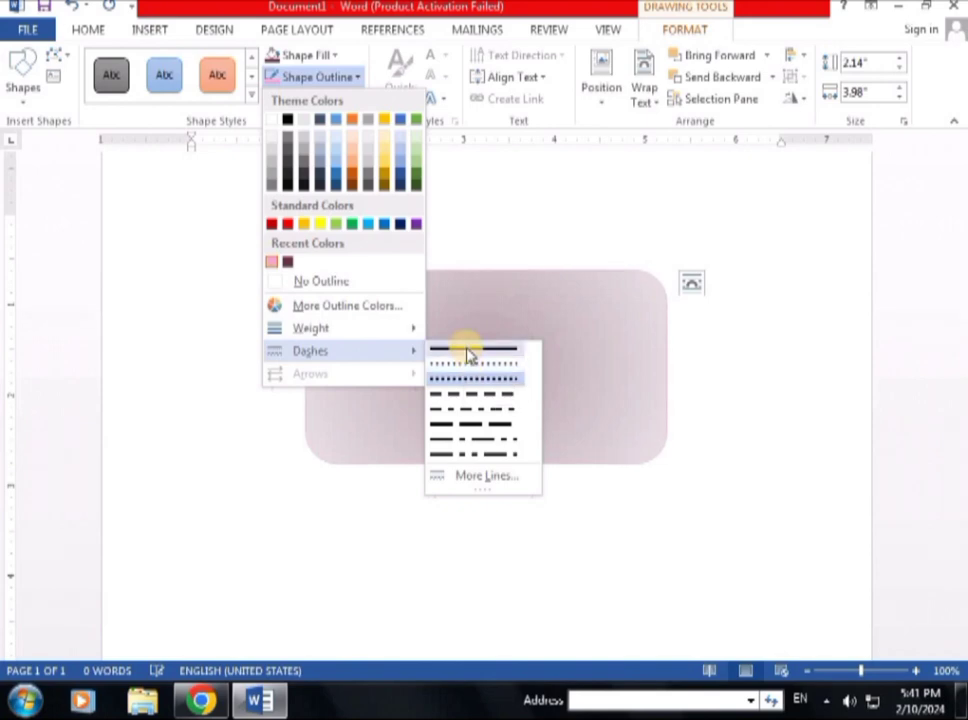
click(465, 347)
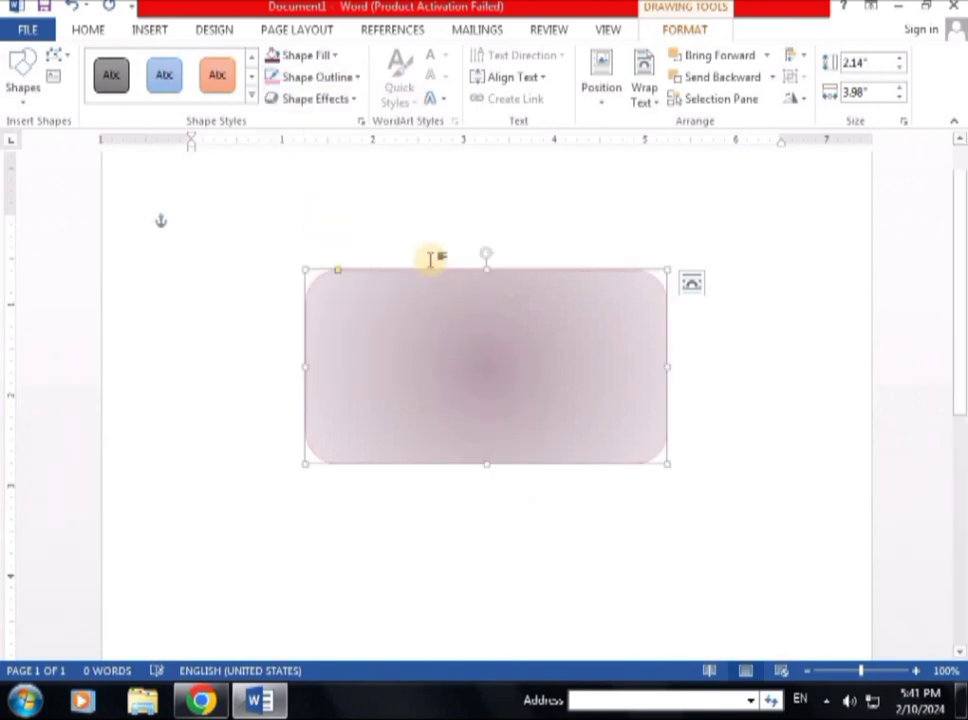
Step: Apply the Preset 5 shape effect to give the rectangle a drop shadow and bevel
click(353, 100)
mouse_move(327, 133)
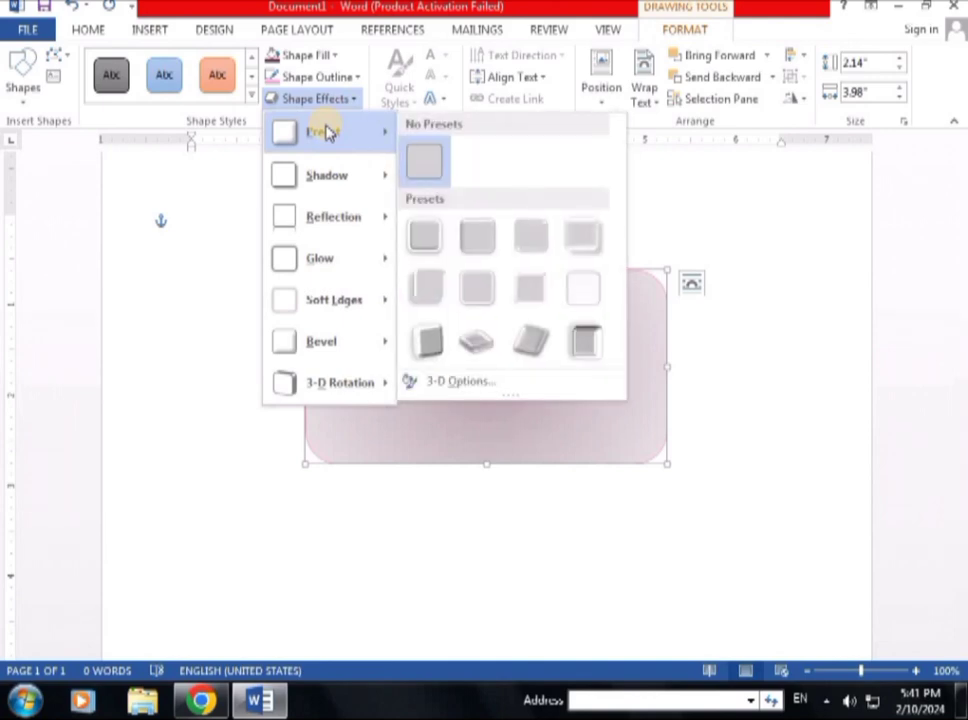
click(433, 298)
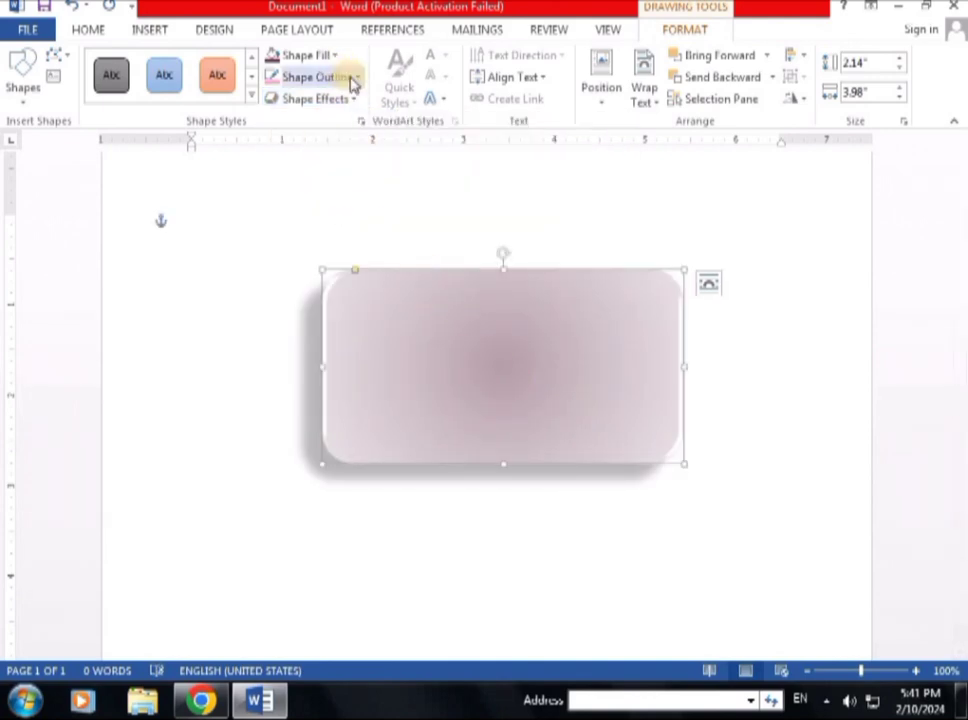
click(357, 80)
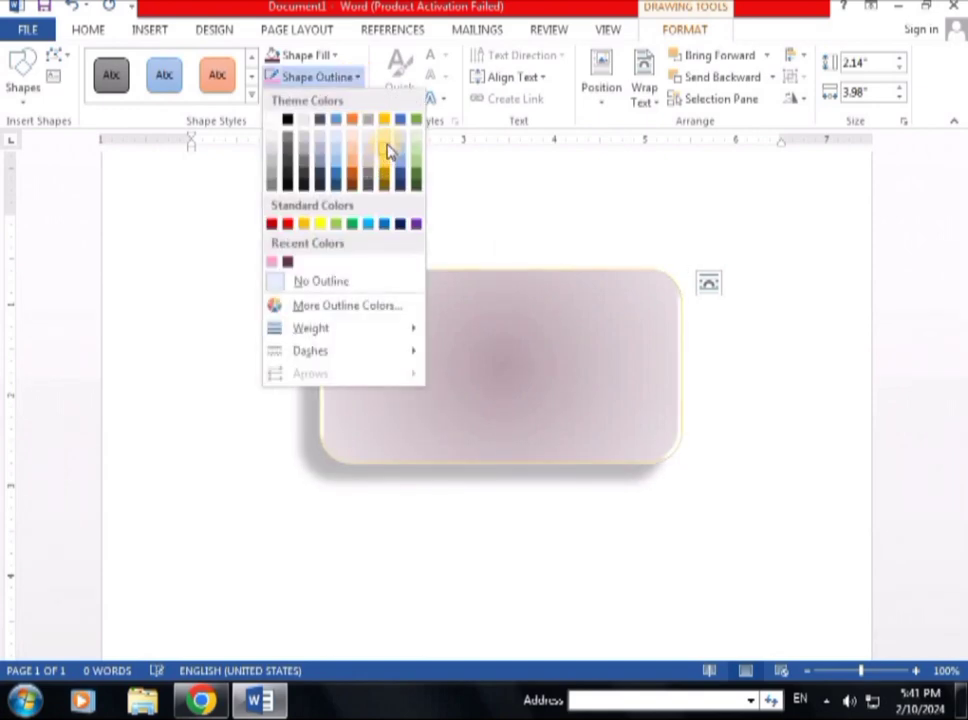
Step: Fill the rounded rectangle with light blue and apply a preset 3-D effect
click(337, 58)
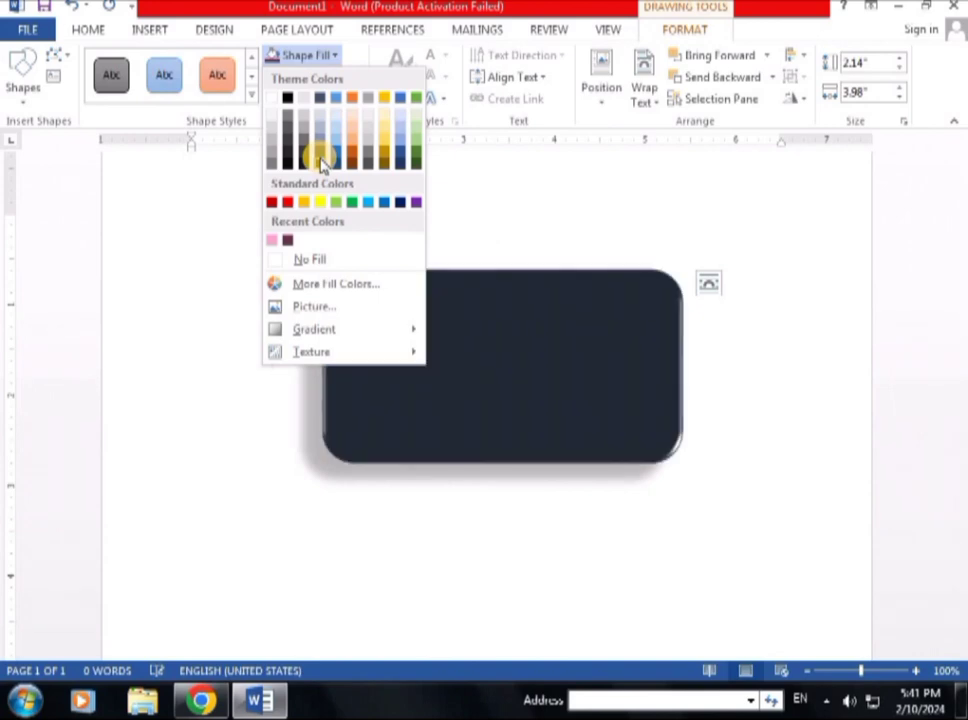
click(365, 204)
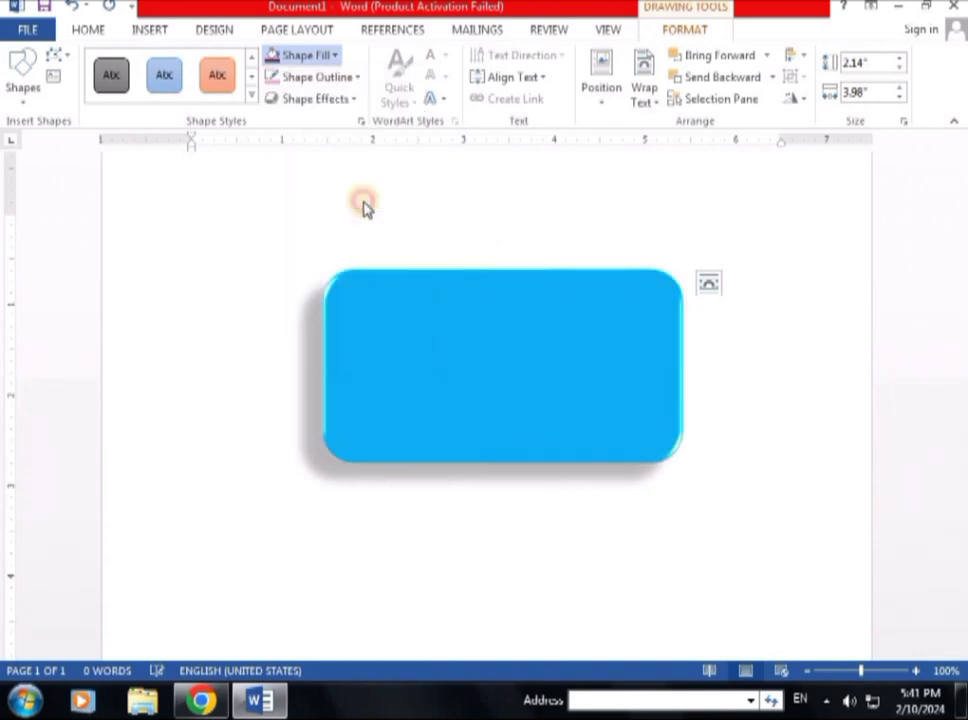
click(358, 100)
mouse_move(345, 152)
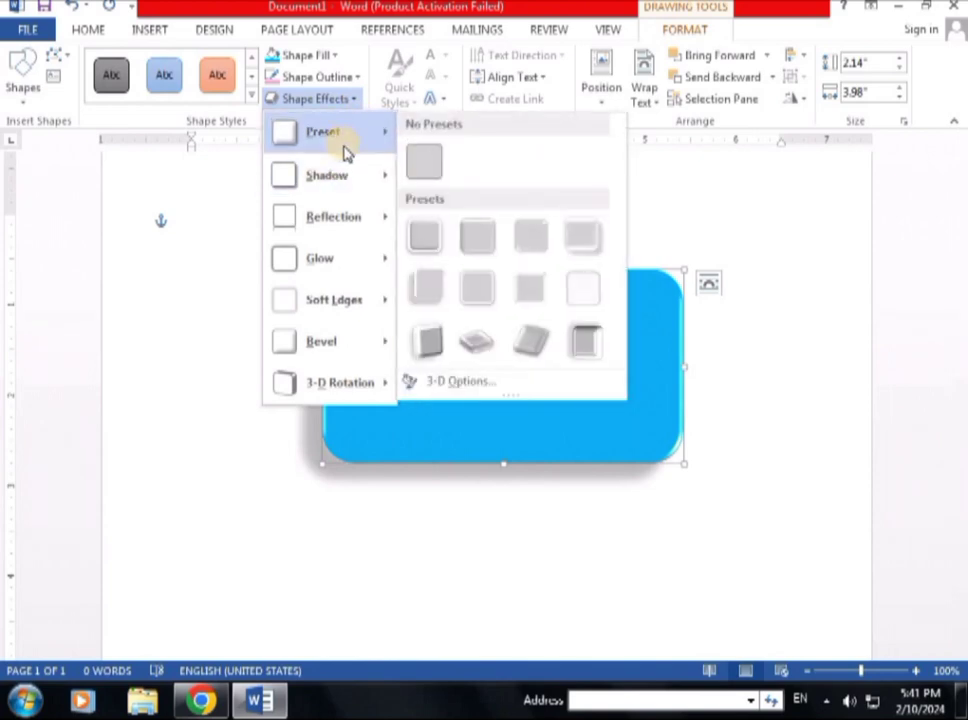
click(440, 290)
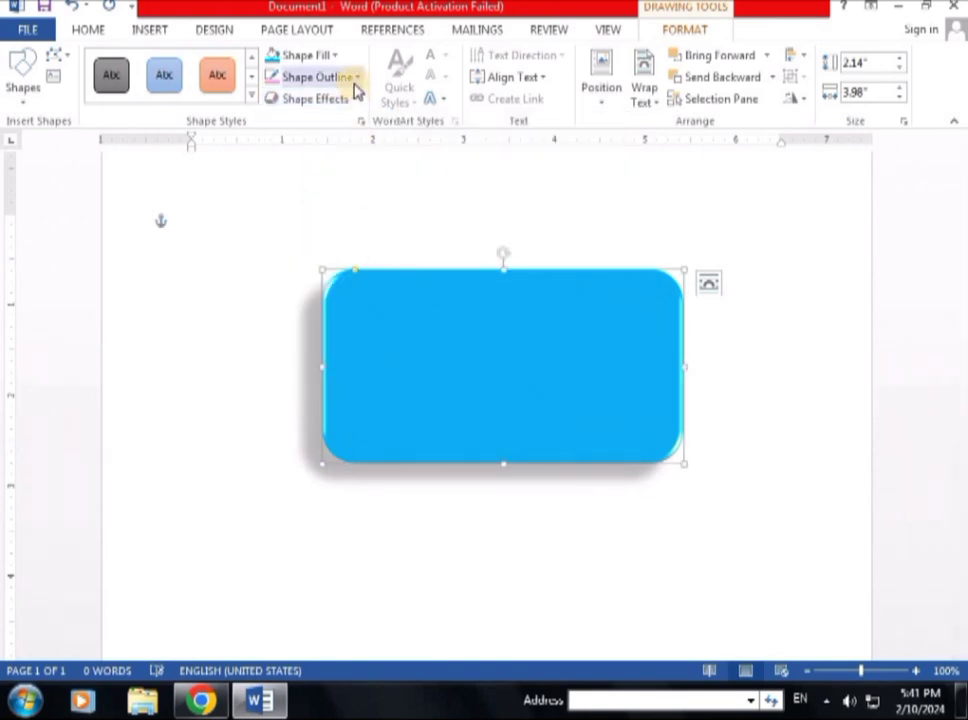
Step: Give the rectangle an Oblique 3-D rotation and view the result
click(355, 79)
click(436, 162)
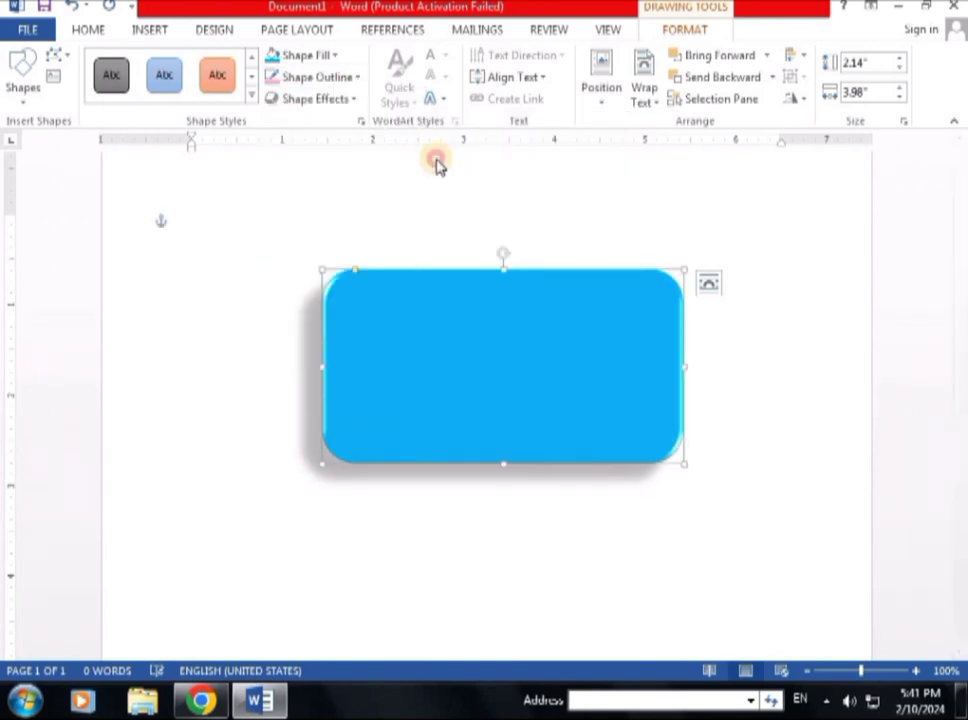
click(355, 99)
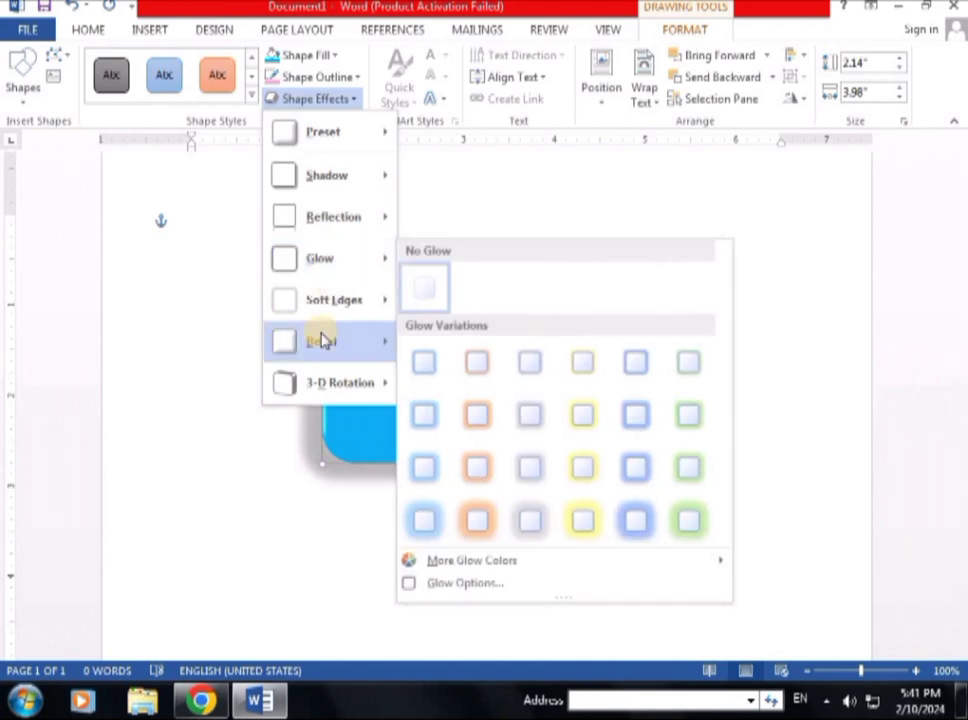
mouse_move(320, 381)
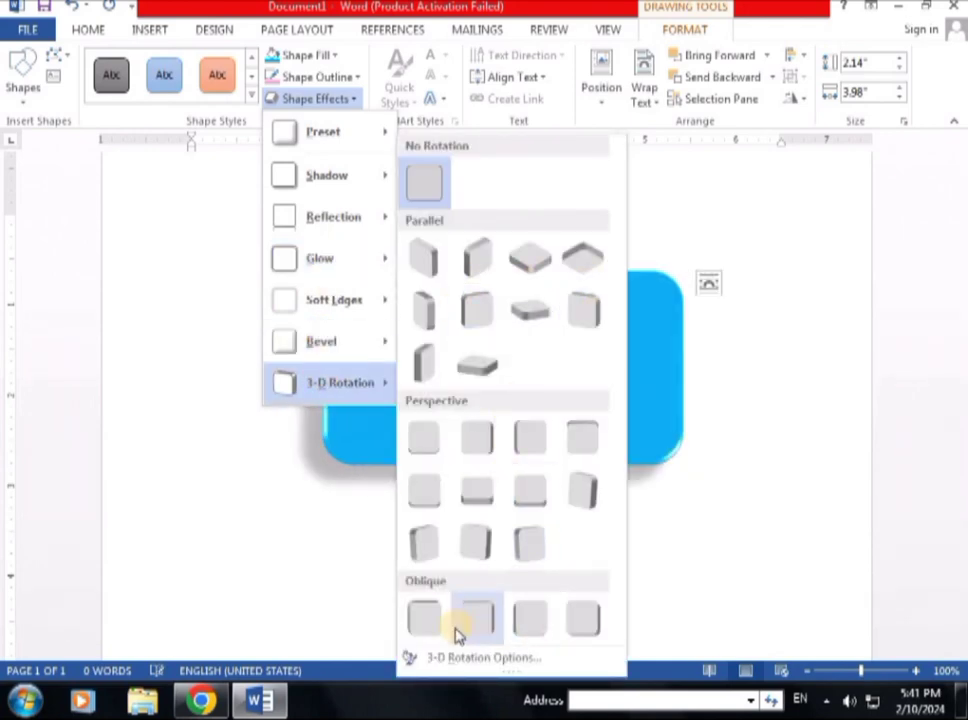
click(430, 624)
click(592, 560)
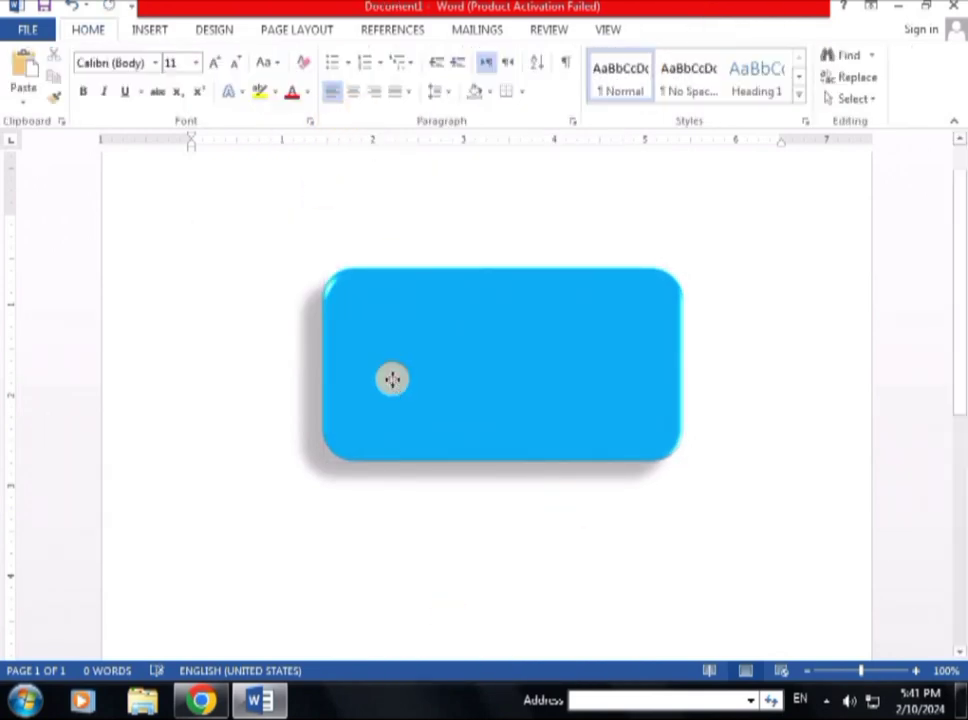
Step: Apply a bevel preset to the blue rounded rectangle
click(391, 378)
click(356, 100)
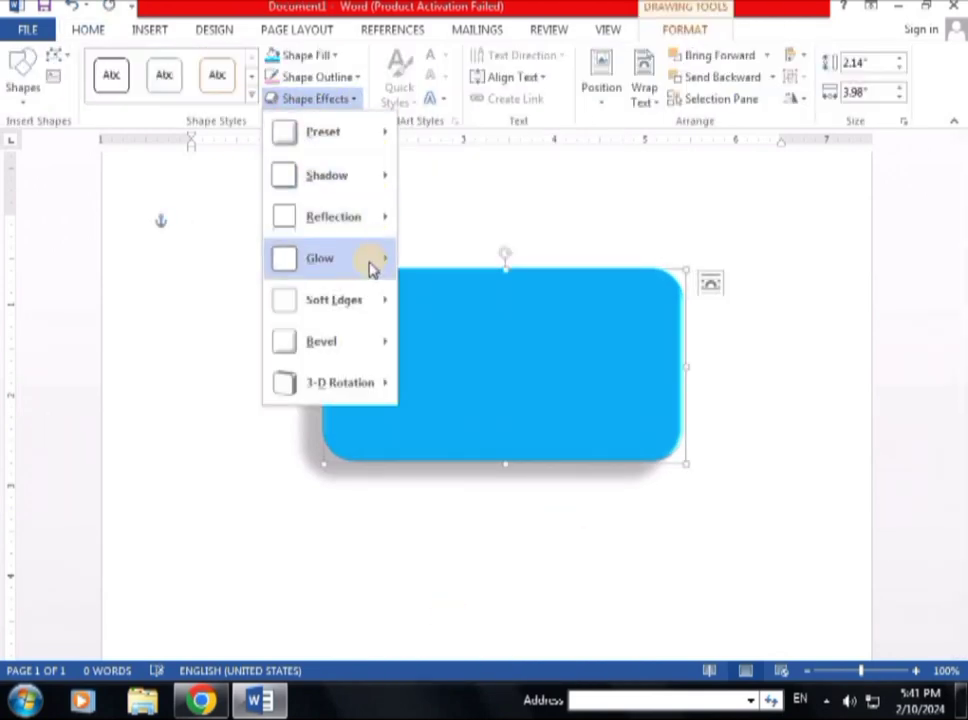
mouse_move(382, 346)
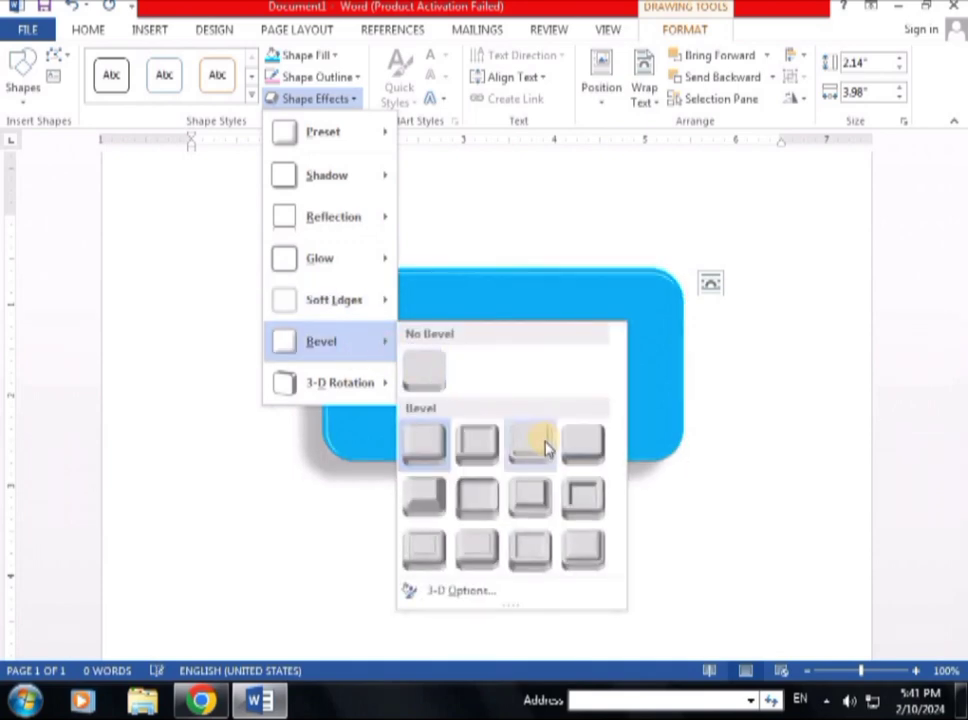
click(428, 505)
click(458, 484)
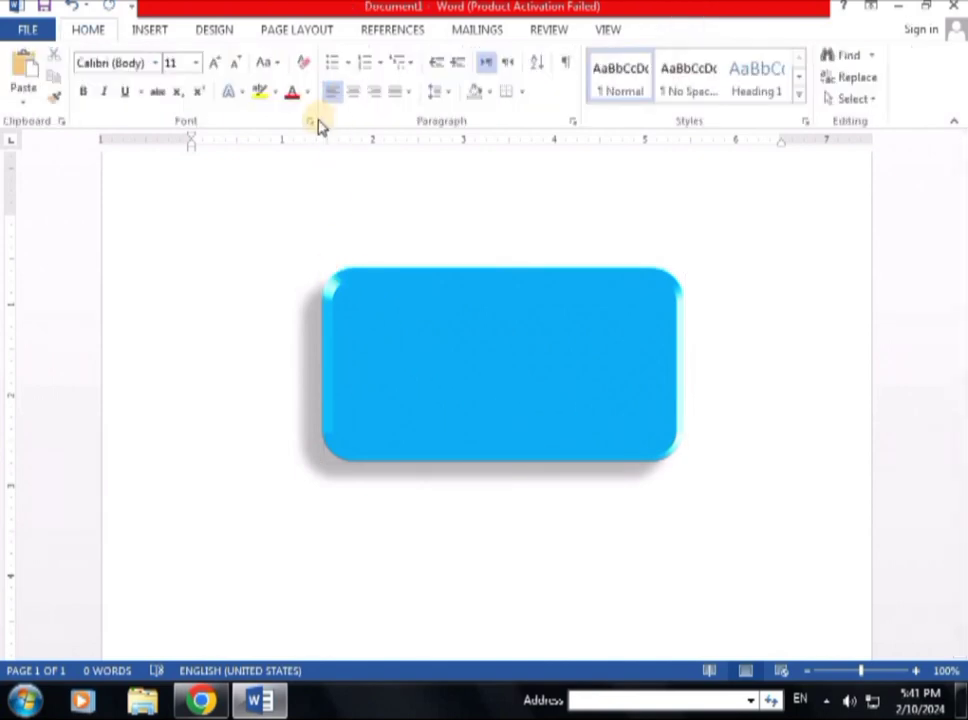
Step: Add a green glow variation around the rectangle's edges
click(441, 274)
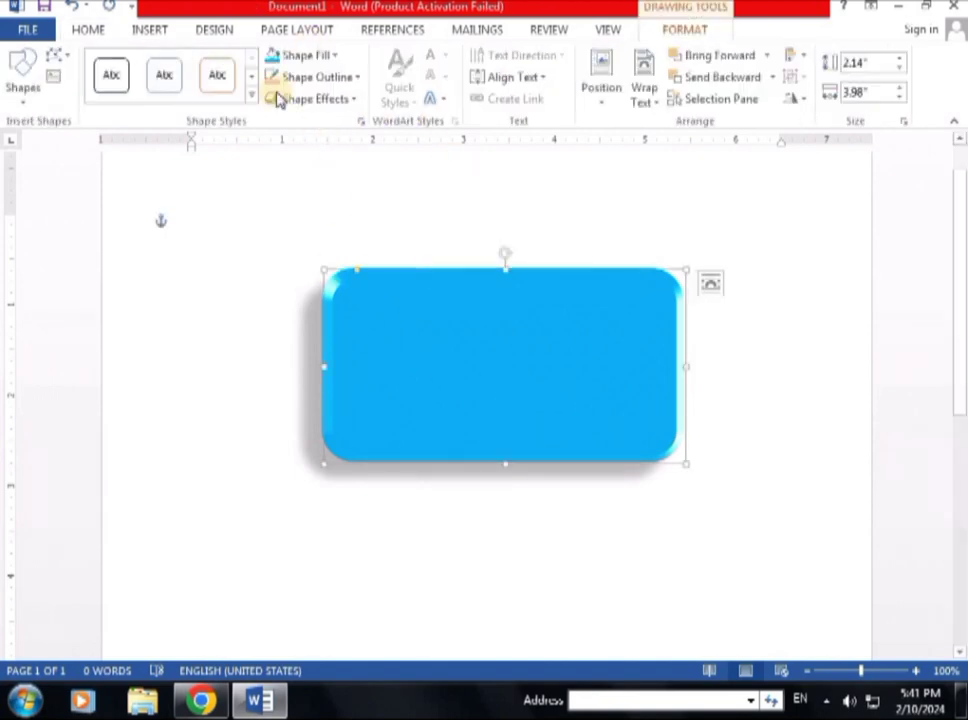
click(358, 101)
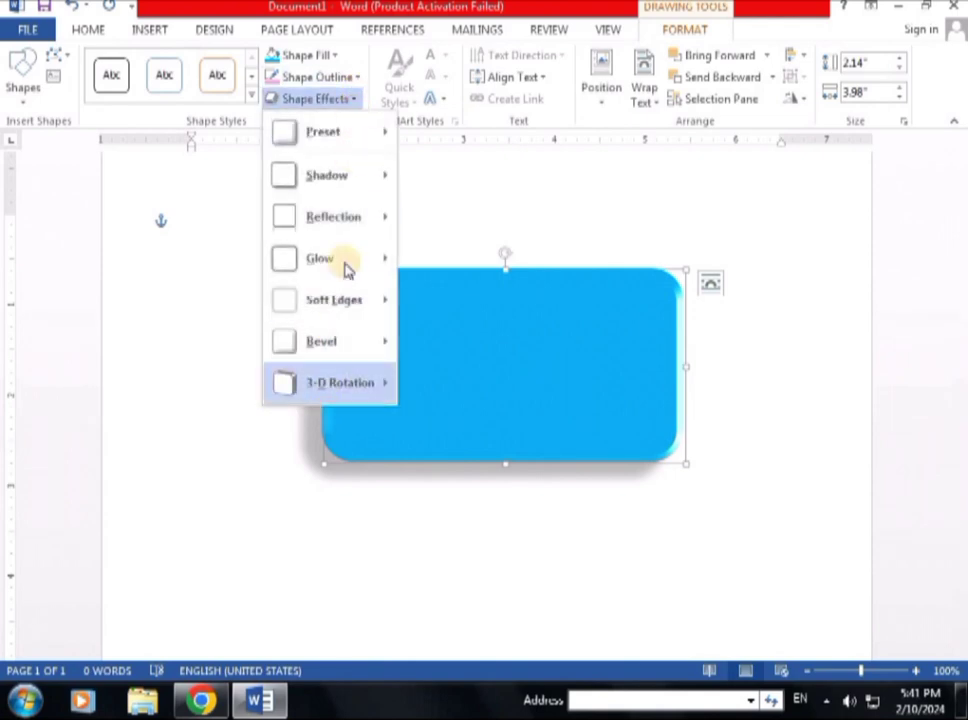
mouse_move(340, 262)
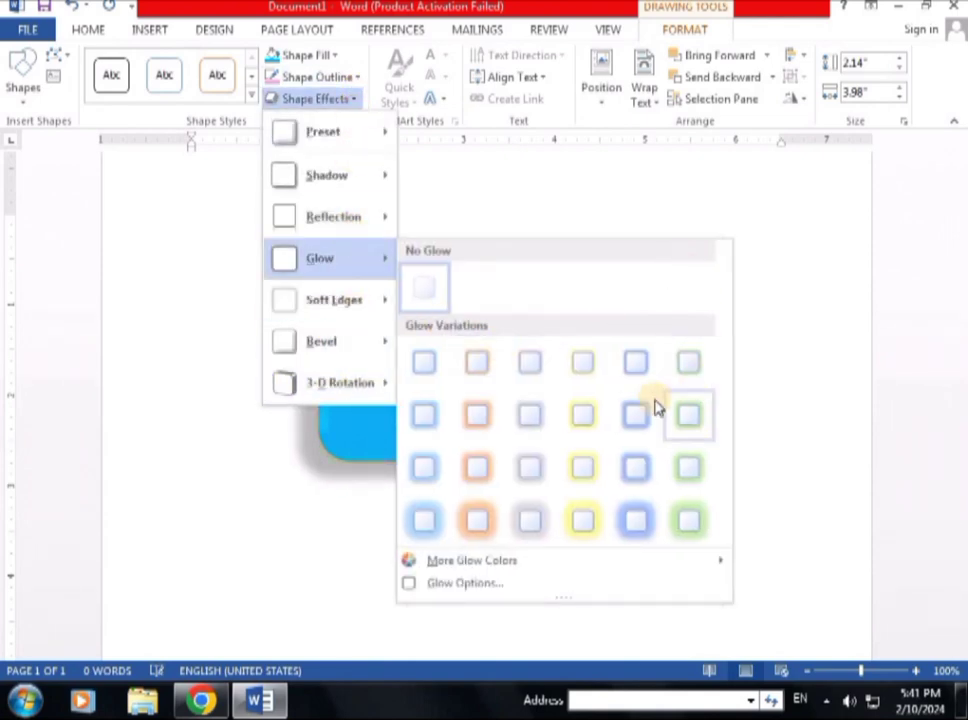
click(693, 418)
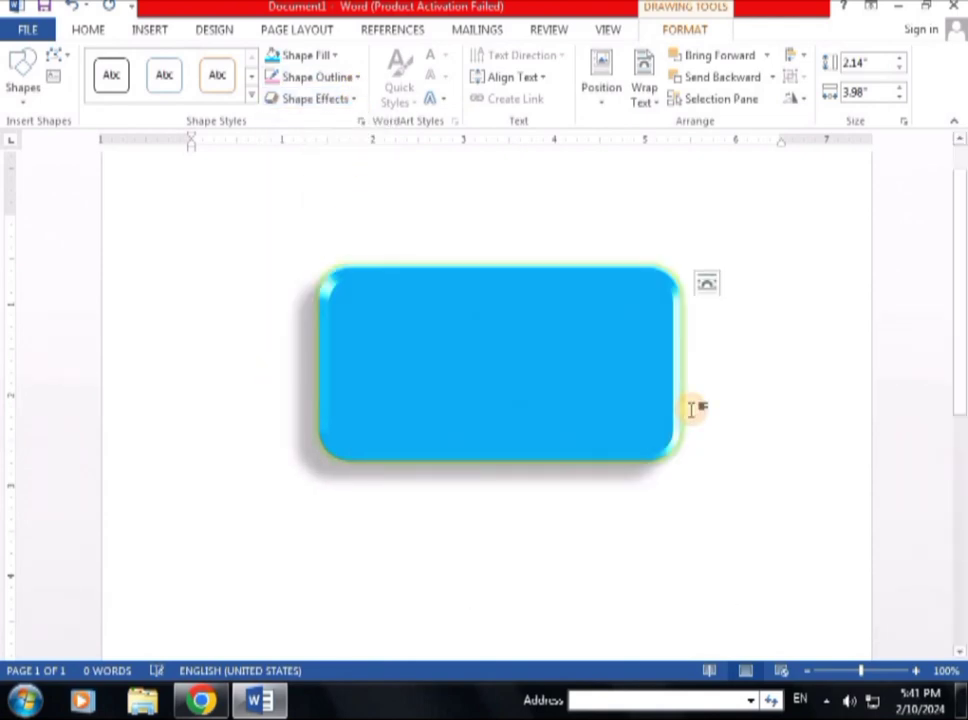
click(769, 432)
Step: Transform the shape's text to the Arch follow-path style
click(413, 387)
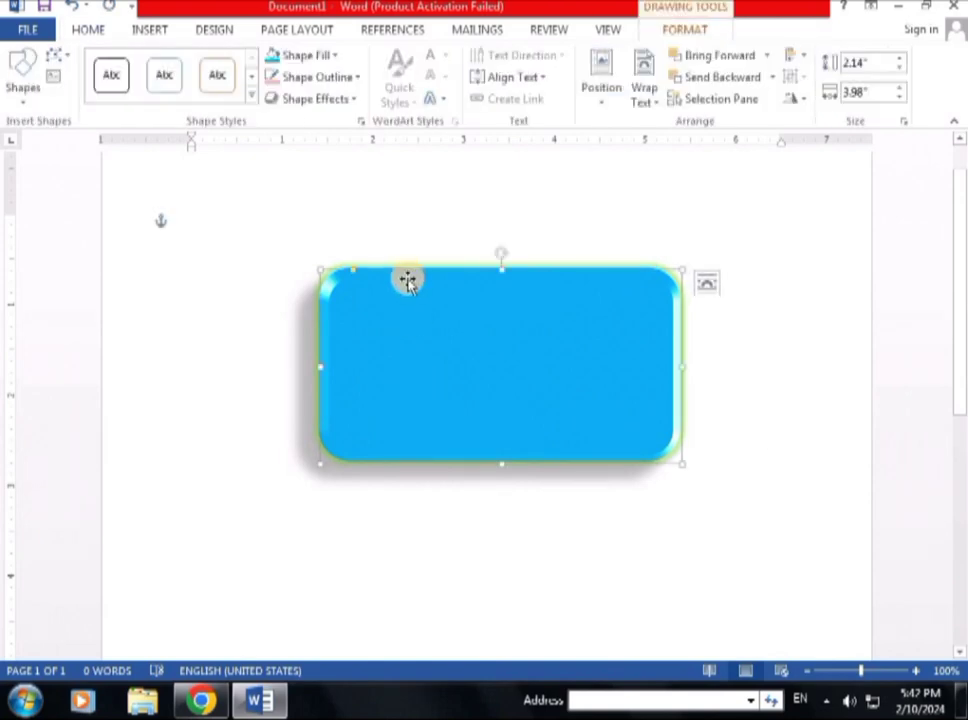
click(443, 101)
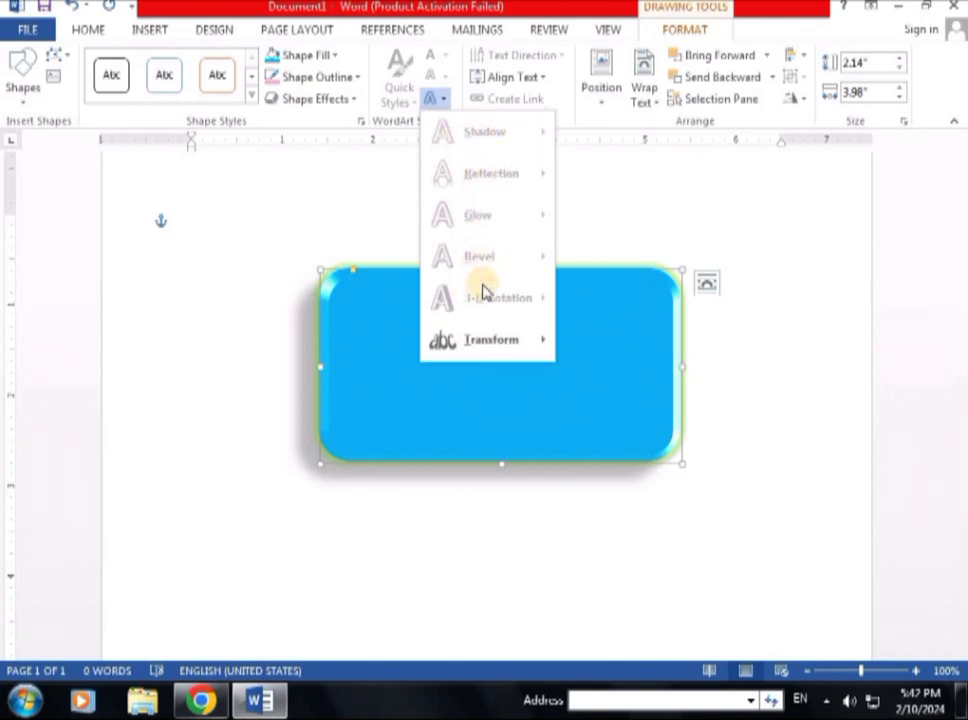
click(543, 345)
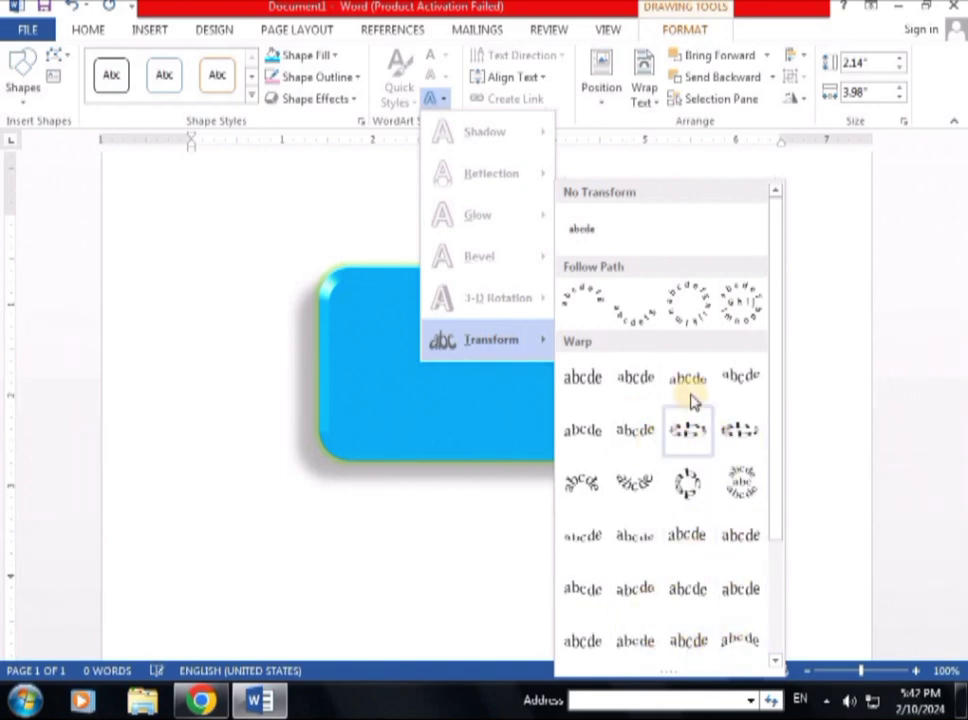
click(591, 300)
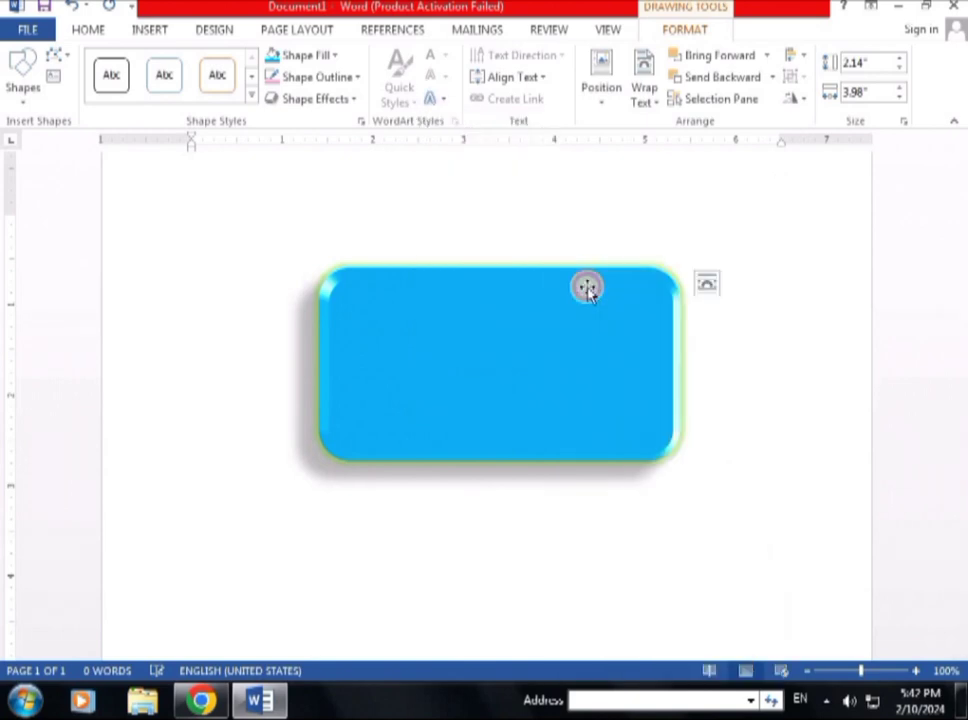
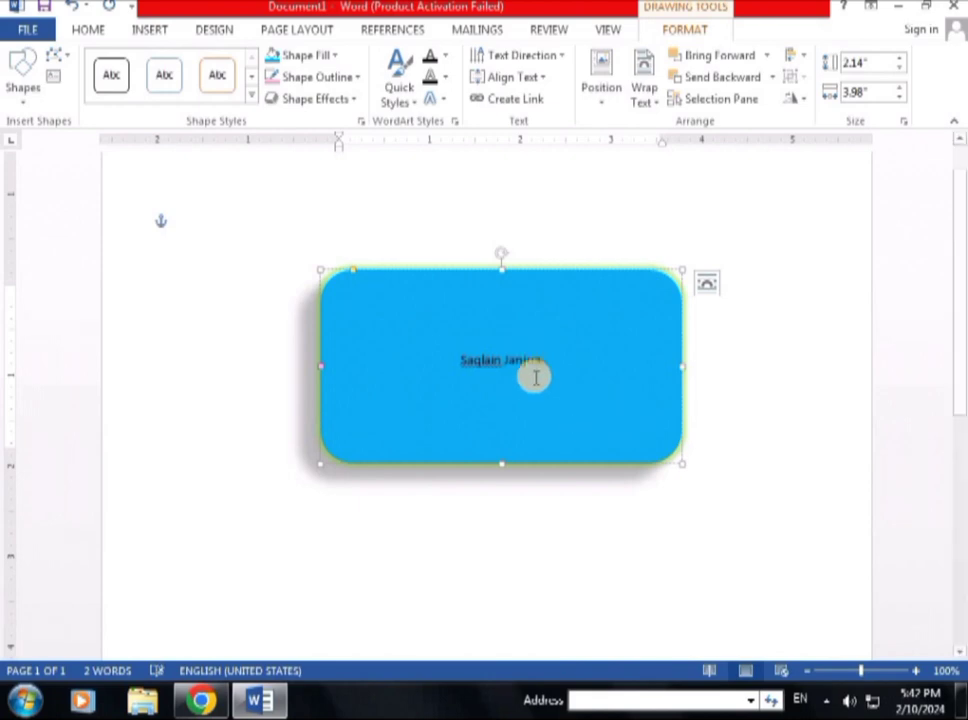
Step: Type the name into the rectangle and set its font size to 28 pt
triple_click(528, 366)
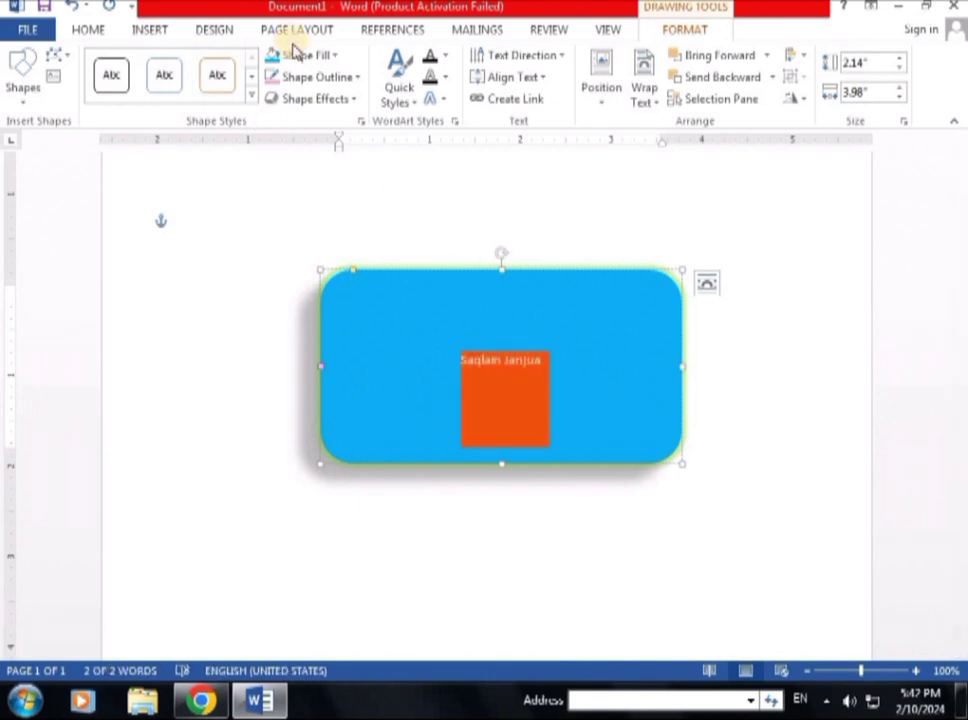
click(145, 31)
click(95, 31)
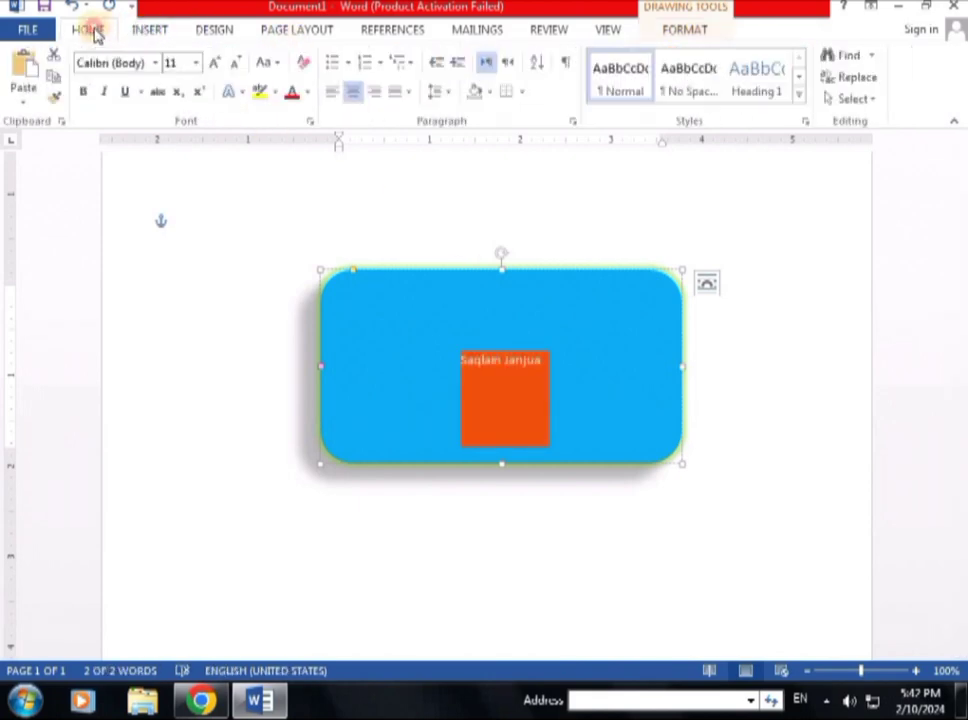
click(196, 62)
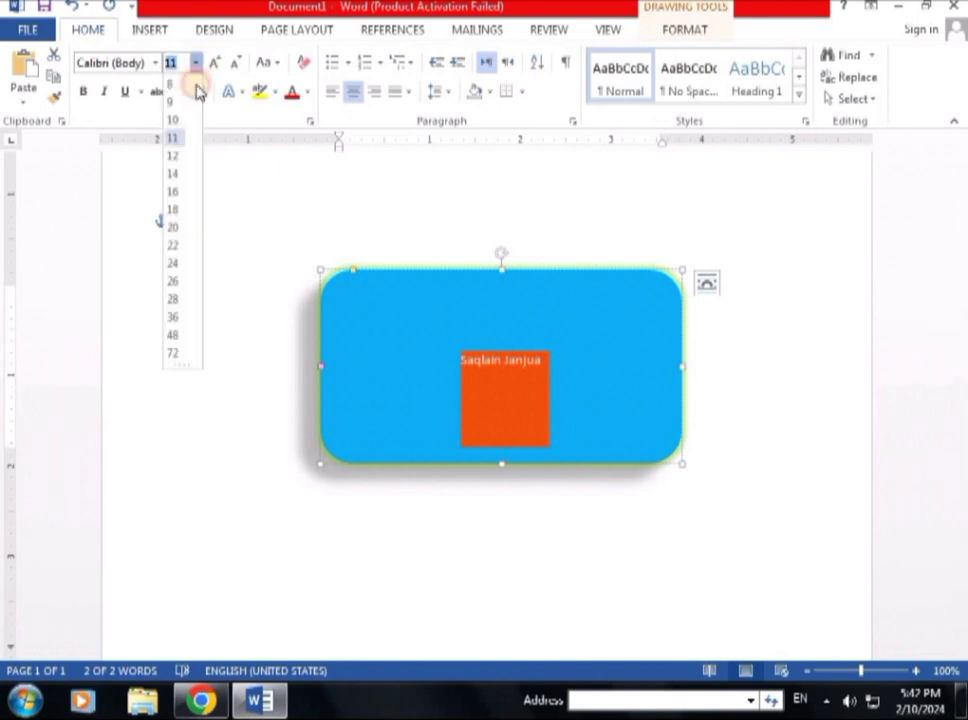
click(174, 301)
Step: Reselect the whole name inside the rectangle for further formatting
click(252, 345)
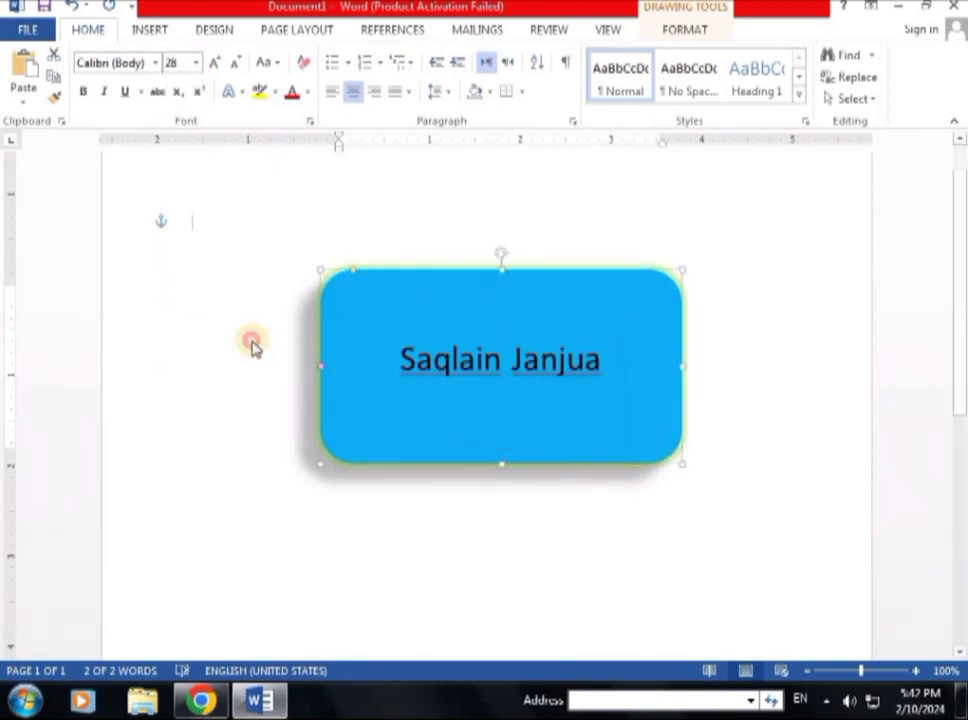
click(516, 300)
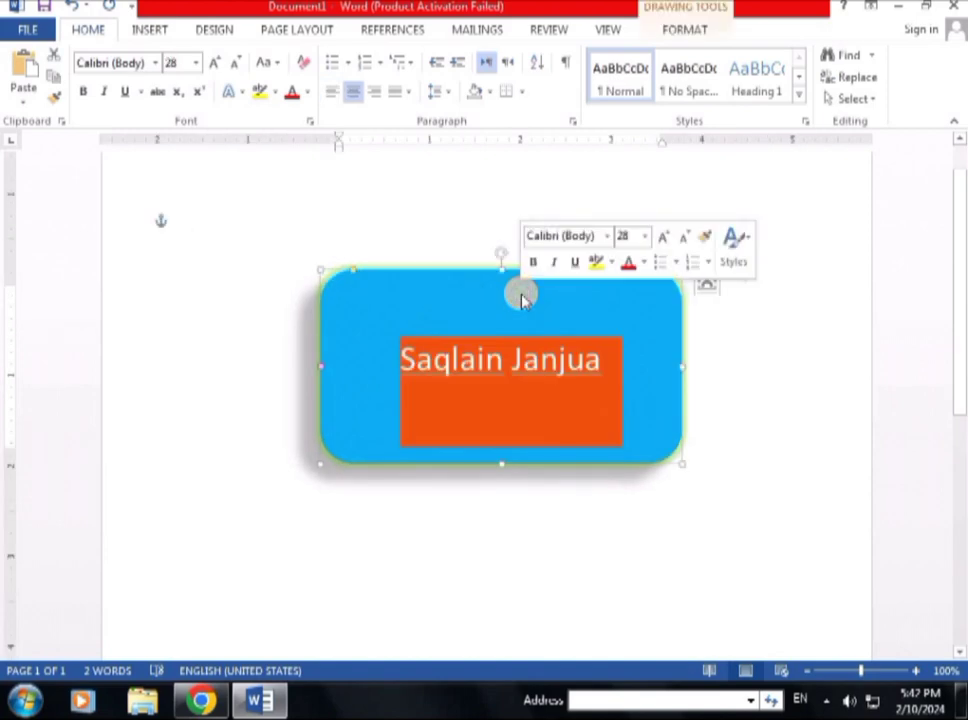
click(525, 378)
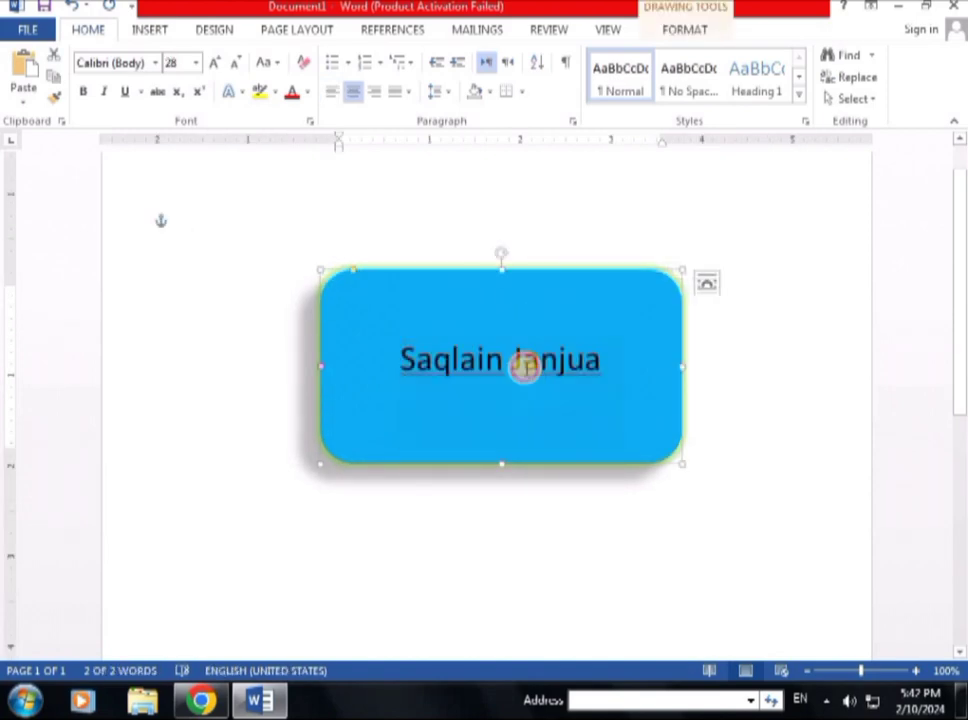
click(510, 310)
drag(605, 367, 411, 361)
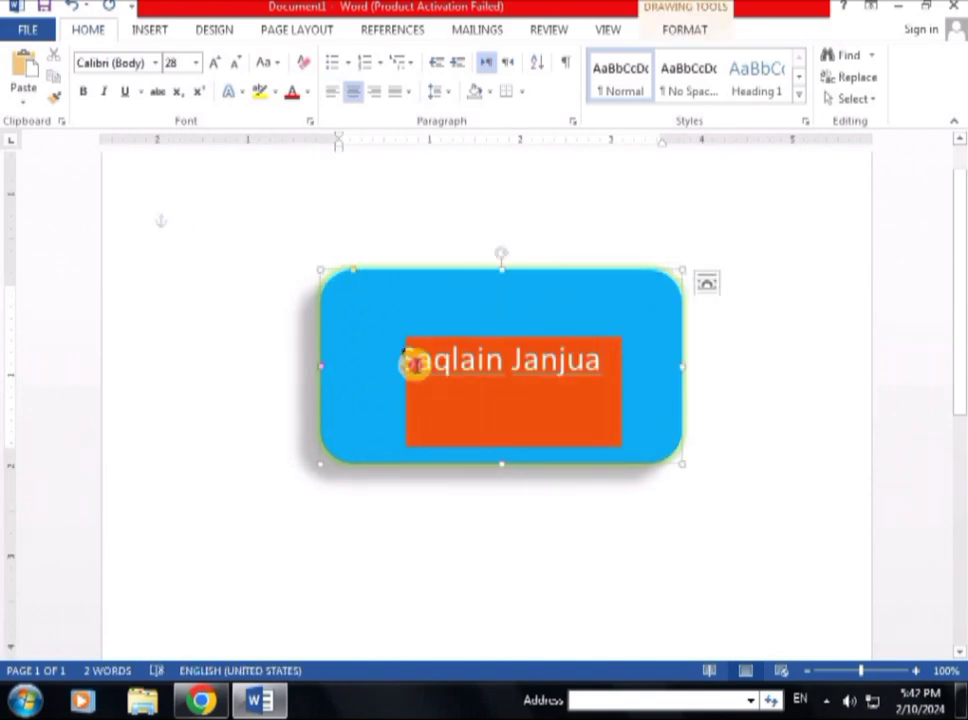
click(685, 31)
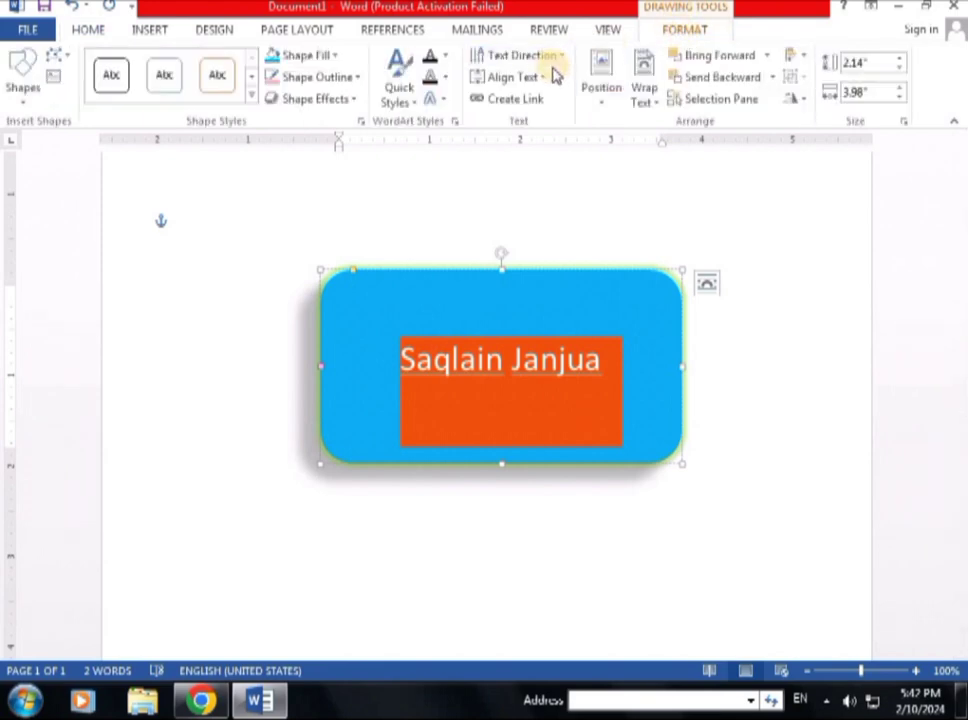
Step: Apply a bottom-row Warp text transform so the name stretches across the rectangle
click(448, 105)
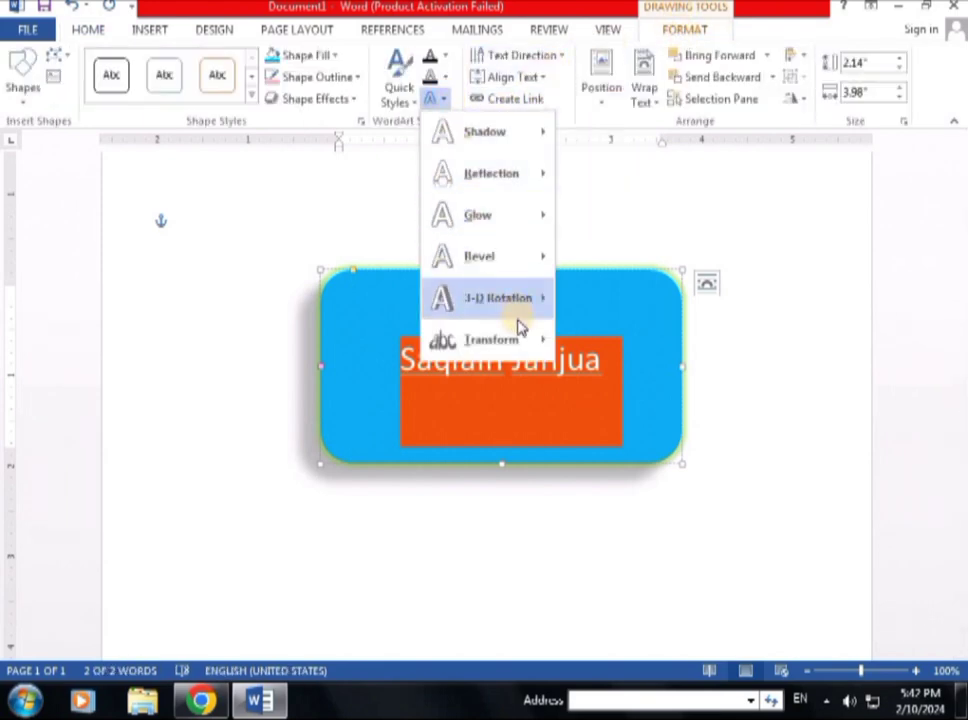
mouse_move(467, 186)
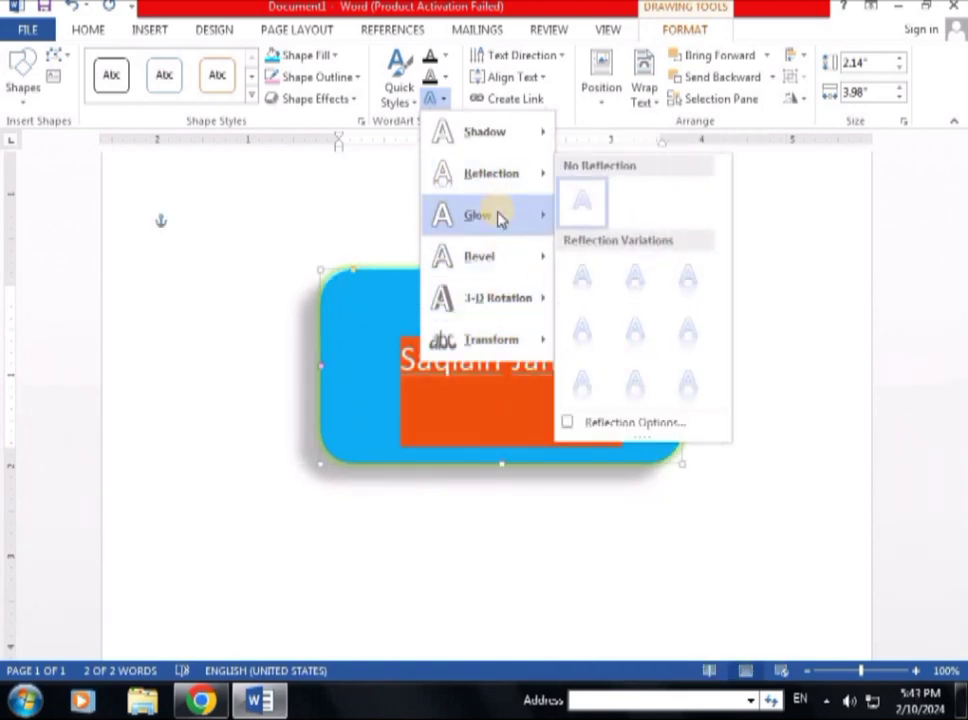
mouse_move(495, 224)
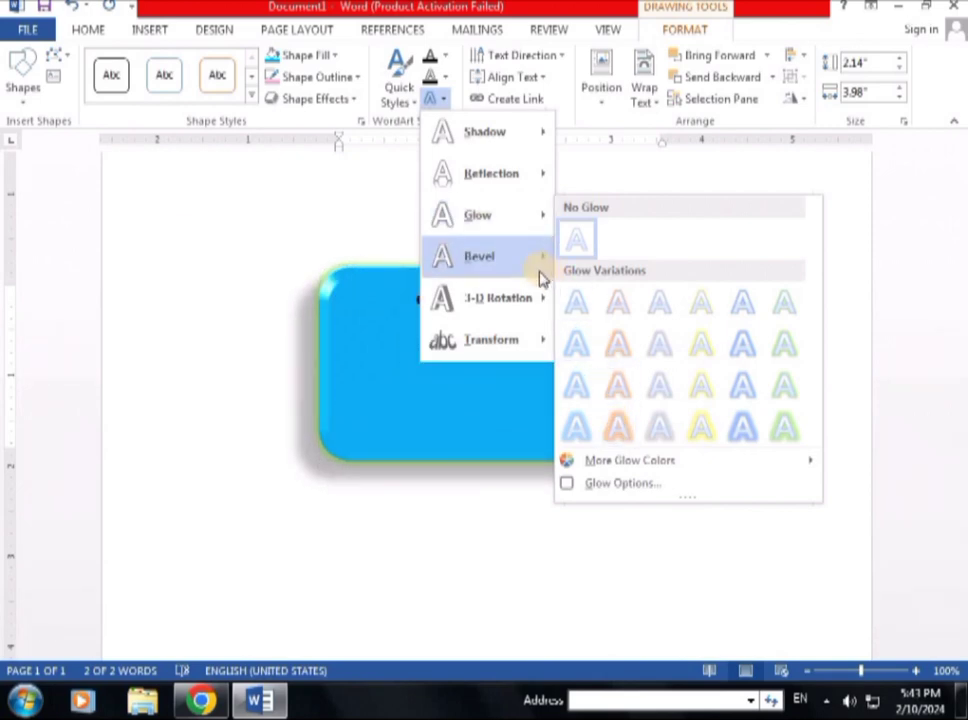
mouse_move(540, 300)
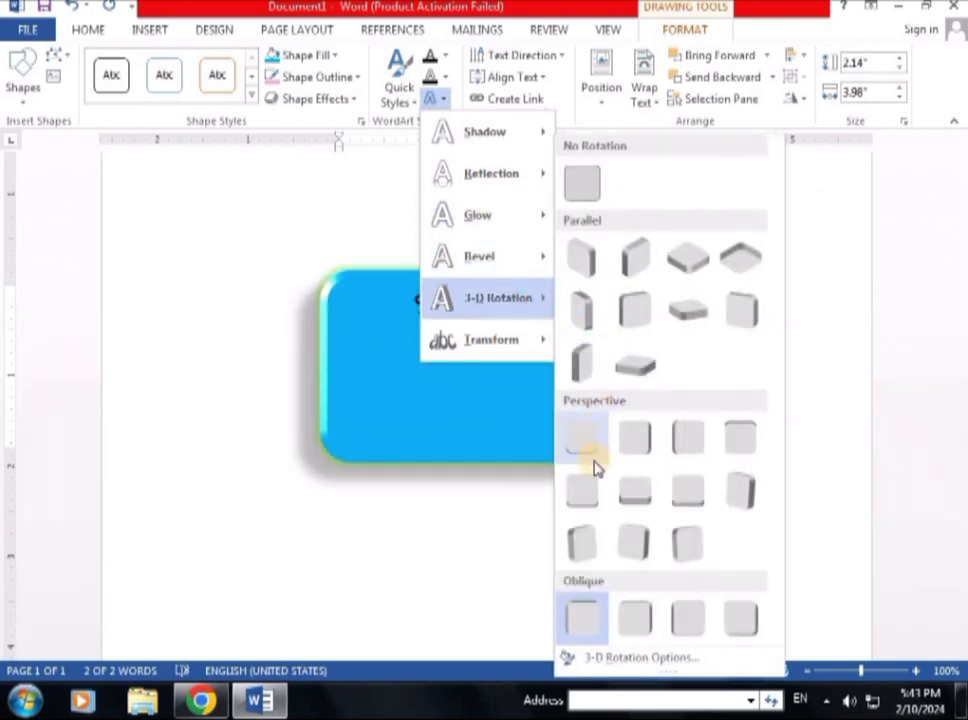
click(475, 387)
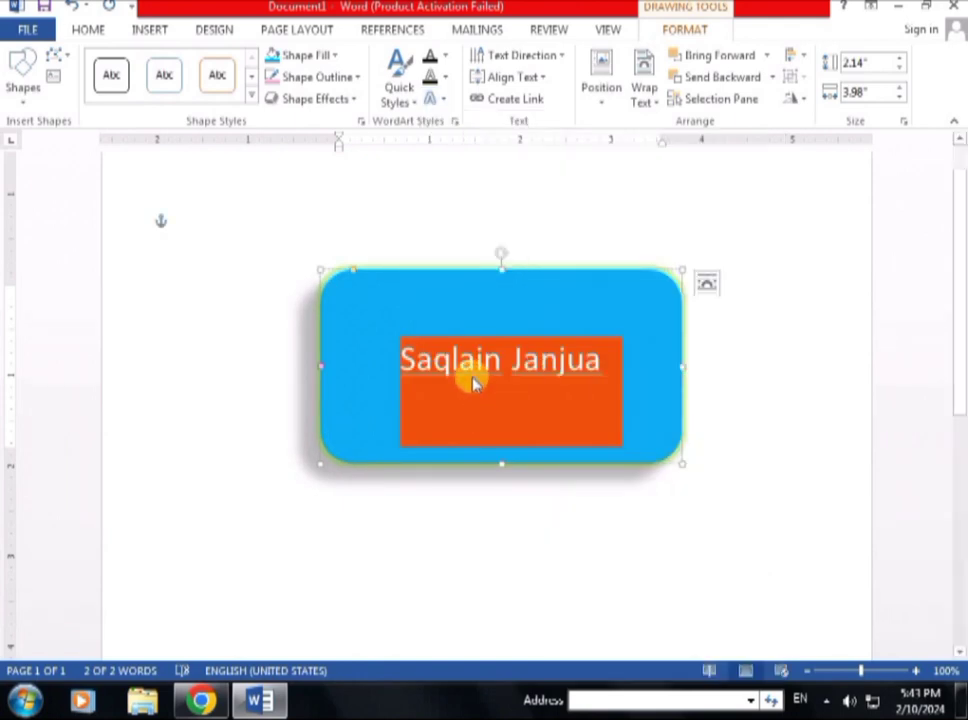
click(436, 99)
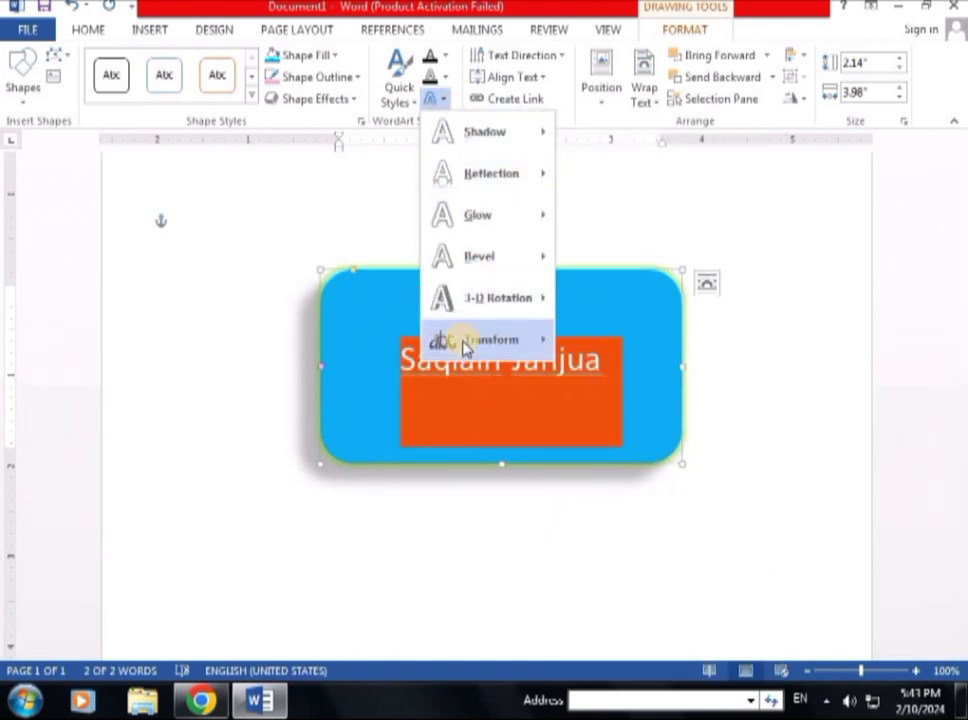
click(463, 342)
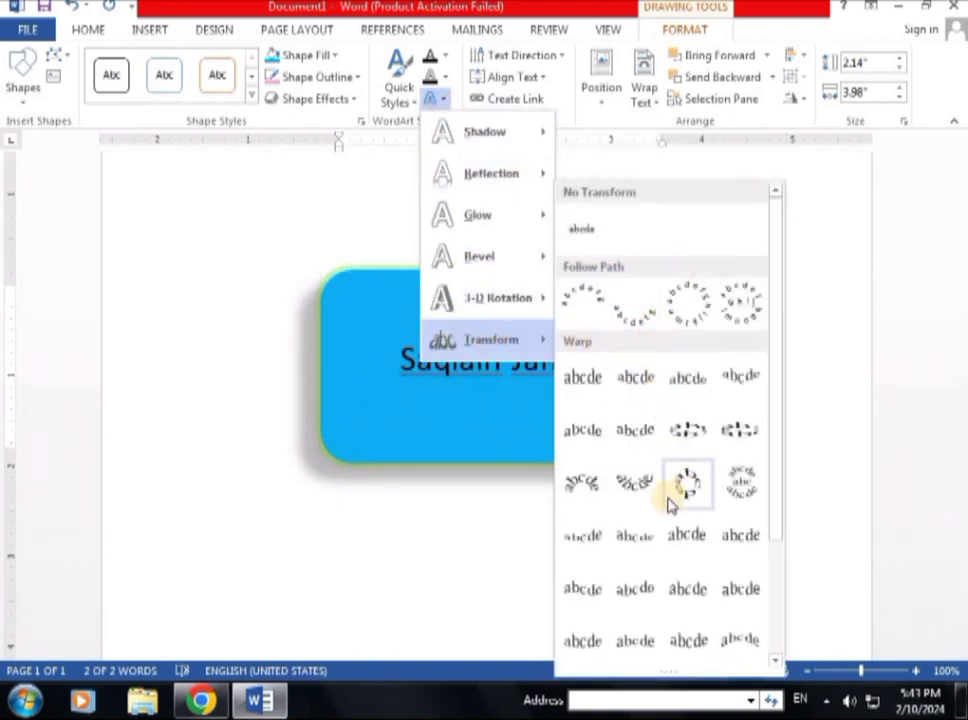
click(686, 641)
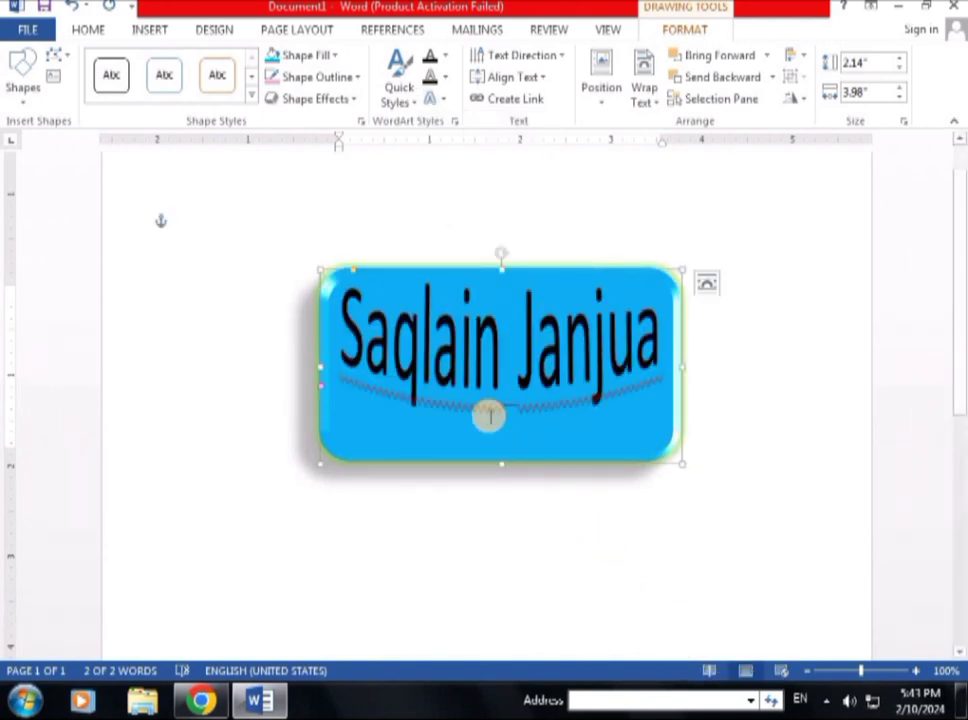
right_click(445, 404)
Step: Change the name's text transform to the Circle follow-path style
click(390, 350)
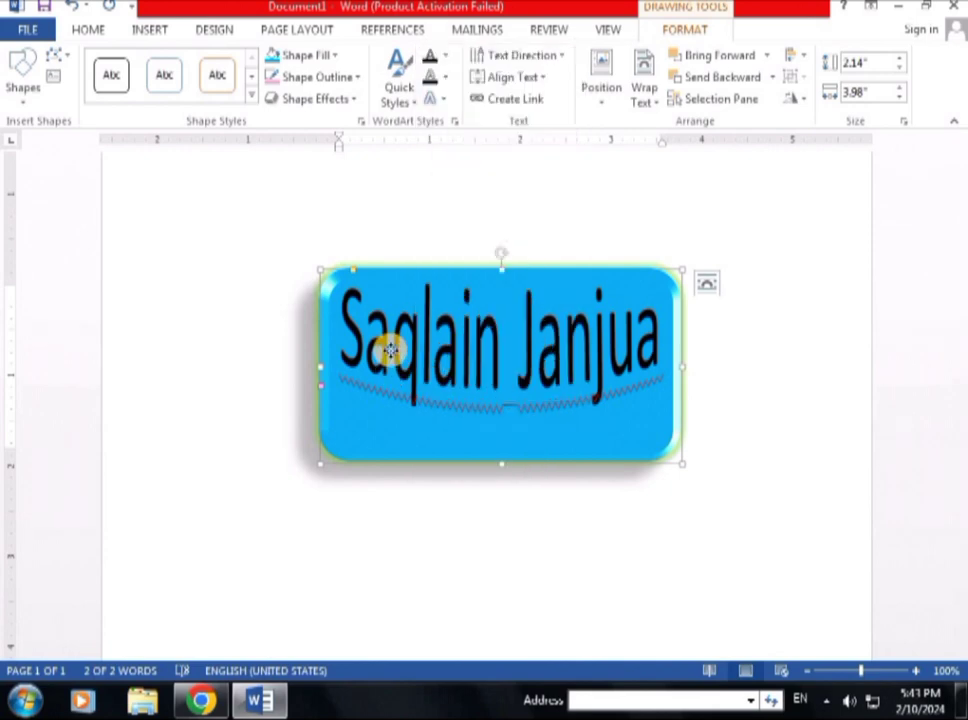
right_click(392, 352)
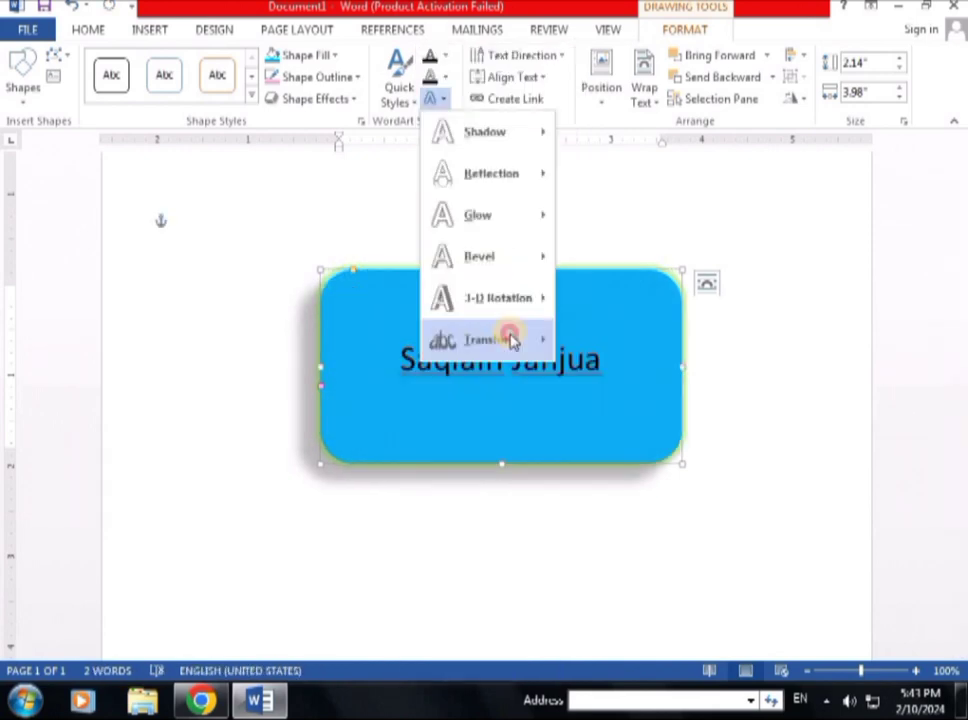
mouse_move(508, 339)
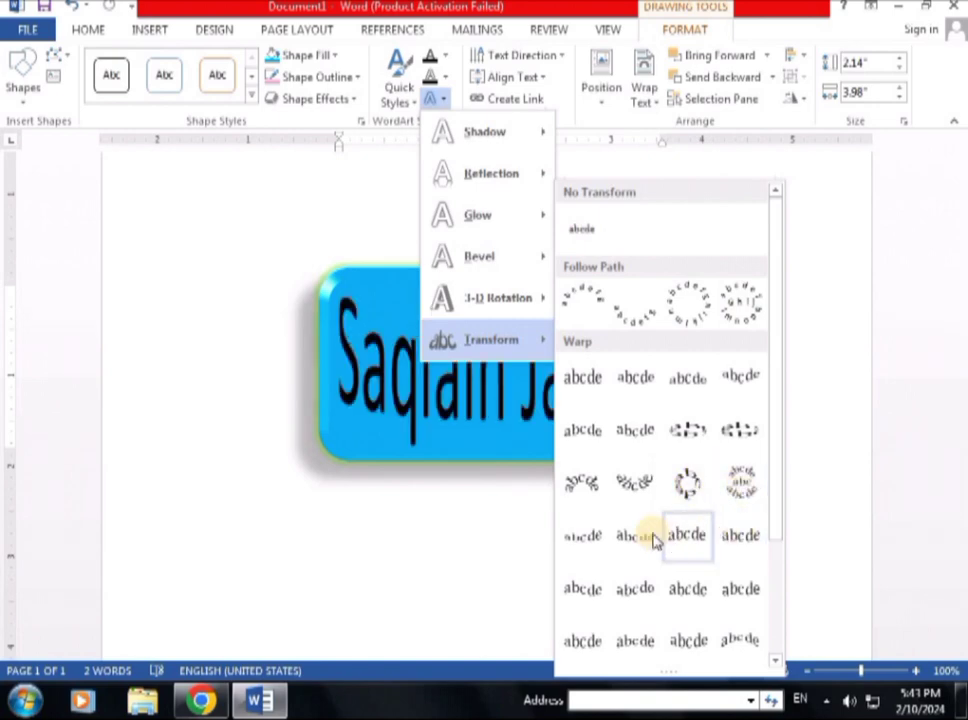
click(694, 311)
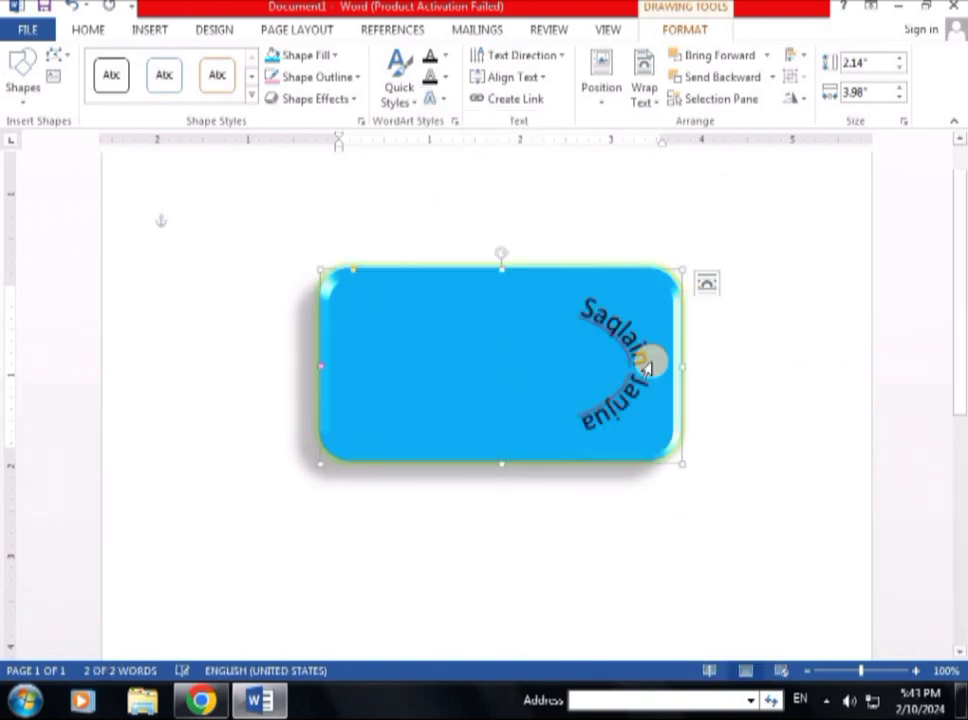
Step: Put the cursor before the name and type 'Lea' in front of it
triple_click(588, 428)
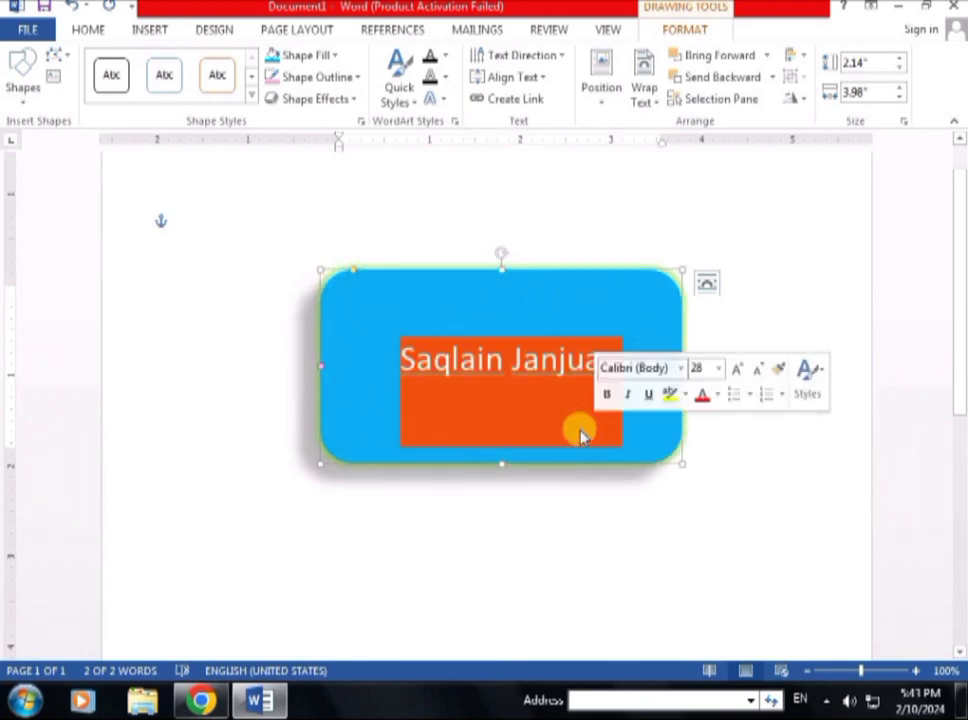
click(519, 413)
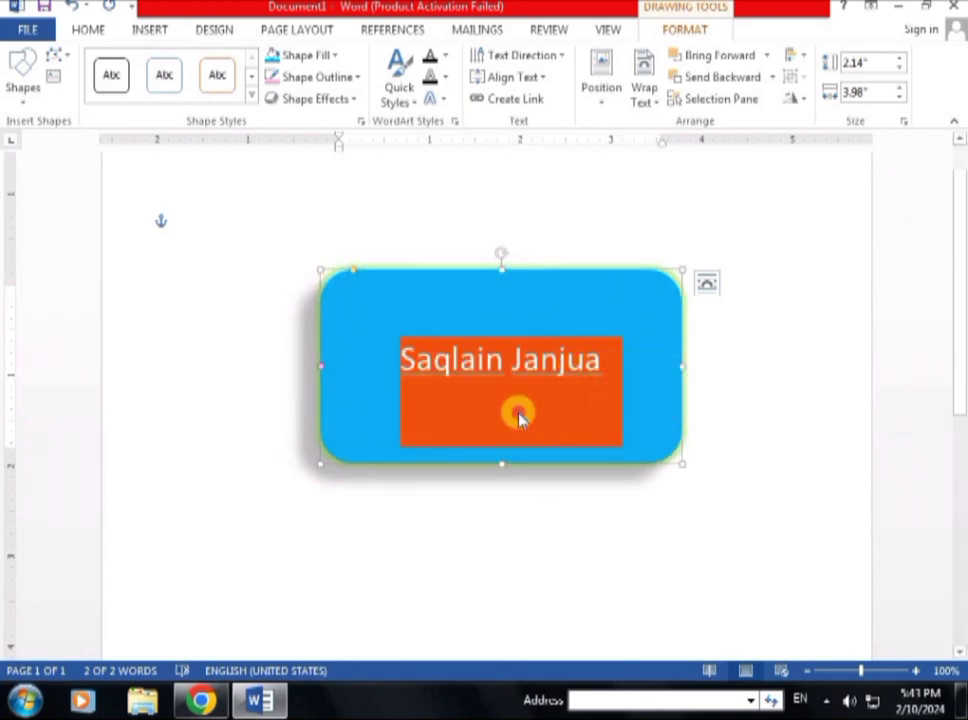
triple_click(375, 360)
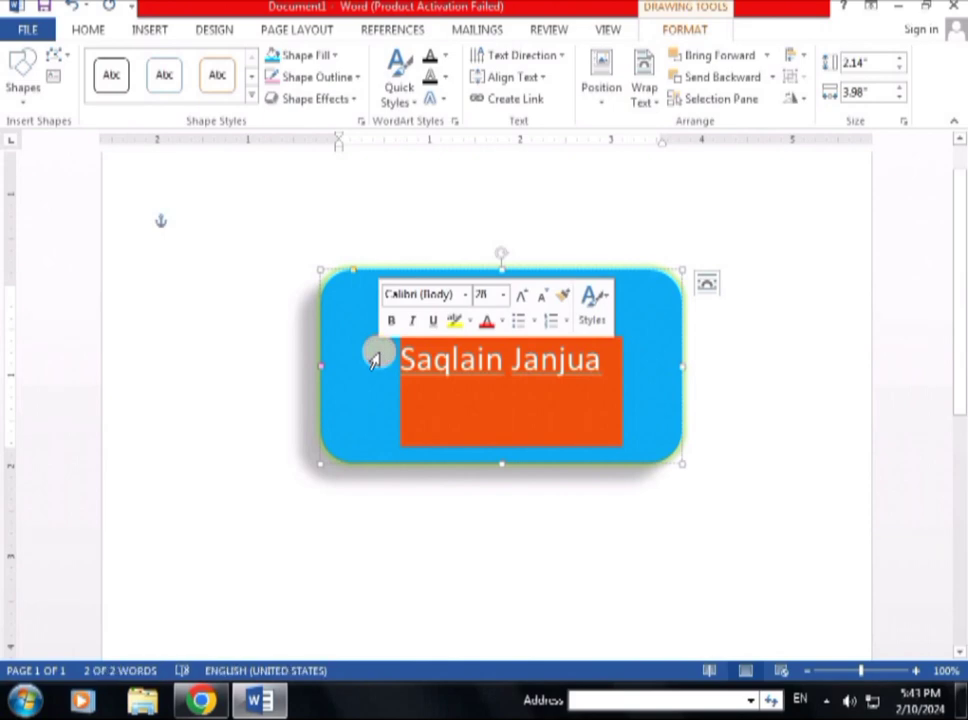
click(374, 360)
text(Lea)
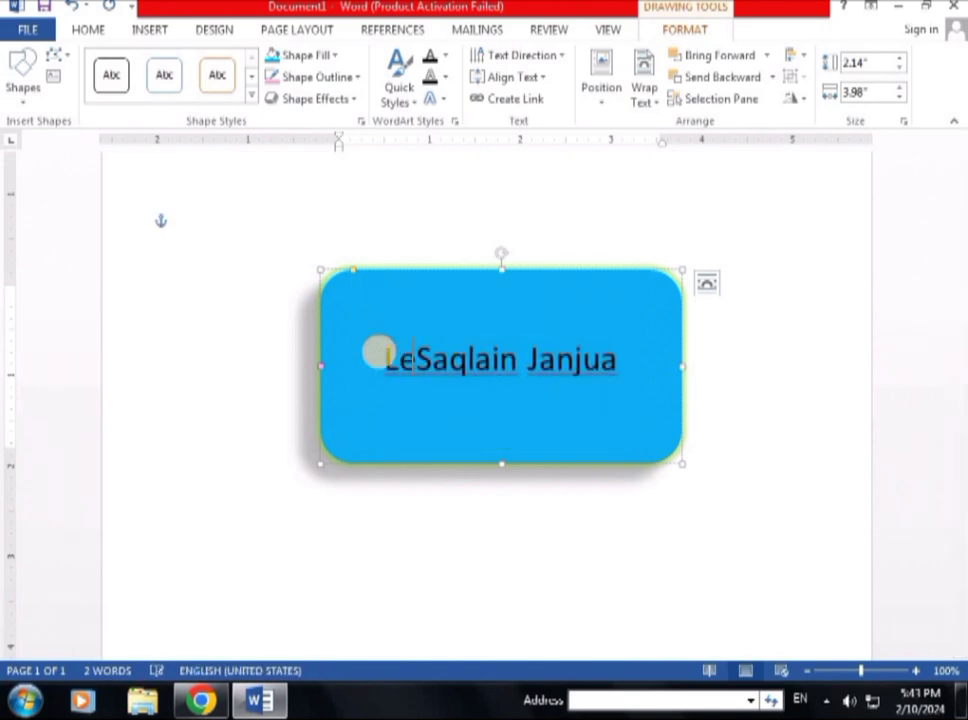